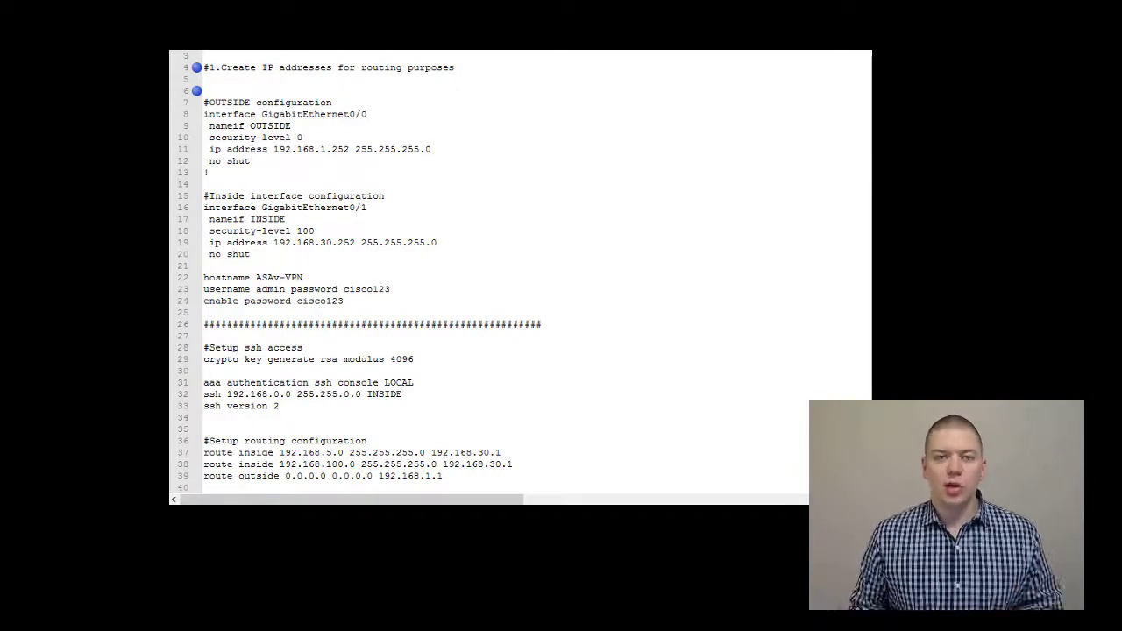
left_click(205, 103)
left_click(311, 166, "shift")
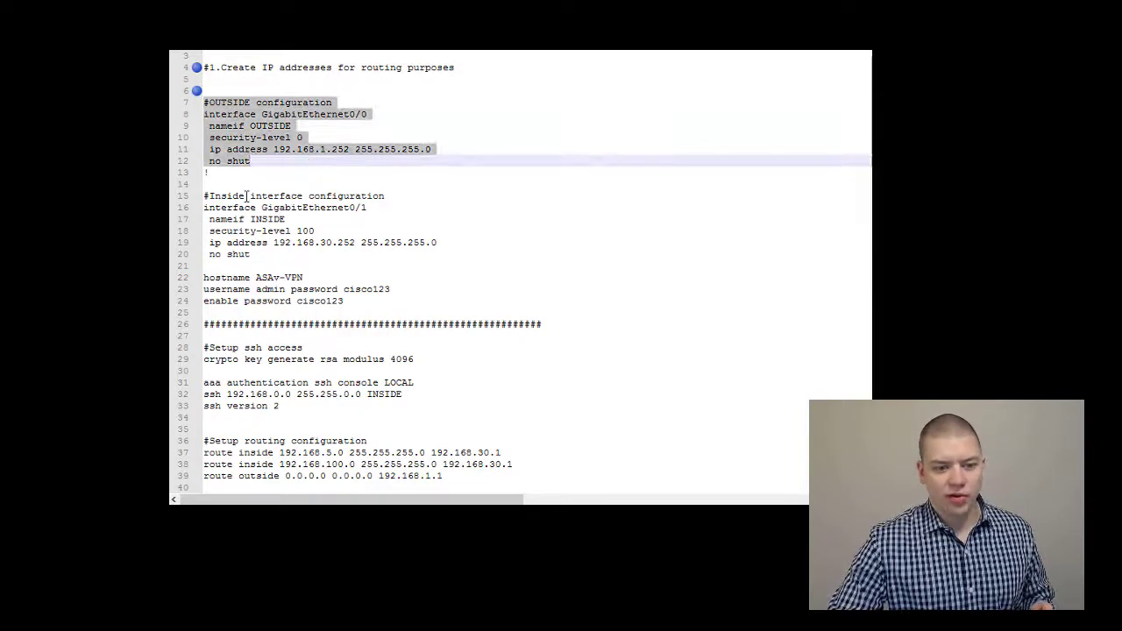
left_click_drag(205, 196, 360, 255)
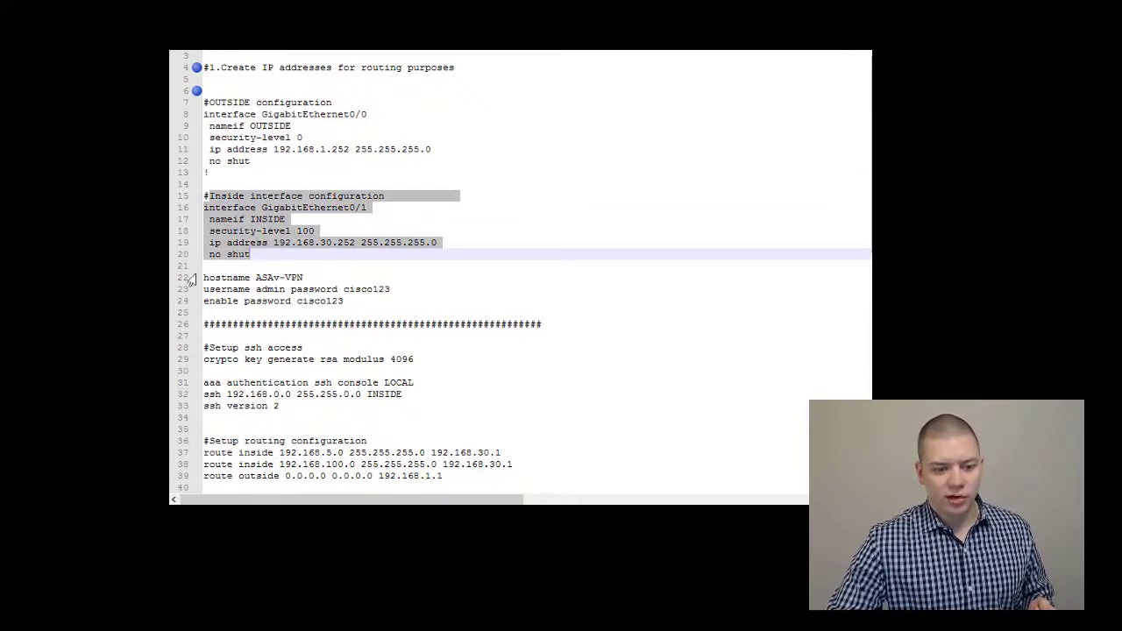
scroll(258, 302, "down", 1)
scroll(257, 302, "down", 1)
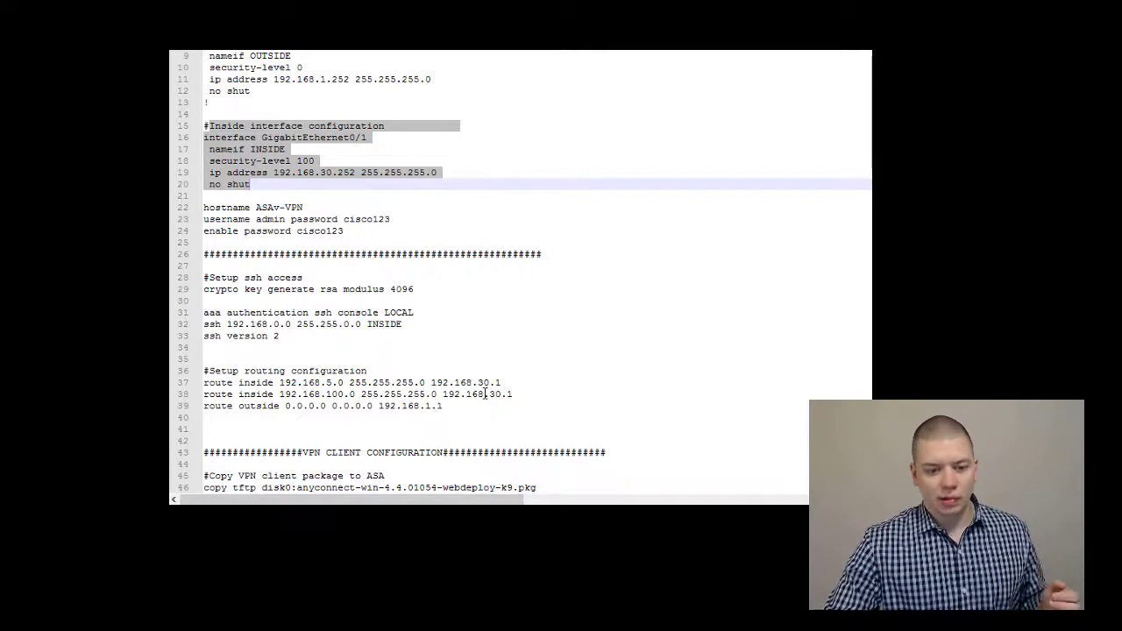
left_click_drag(505, 383, 188, 389)
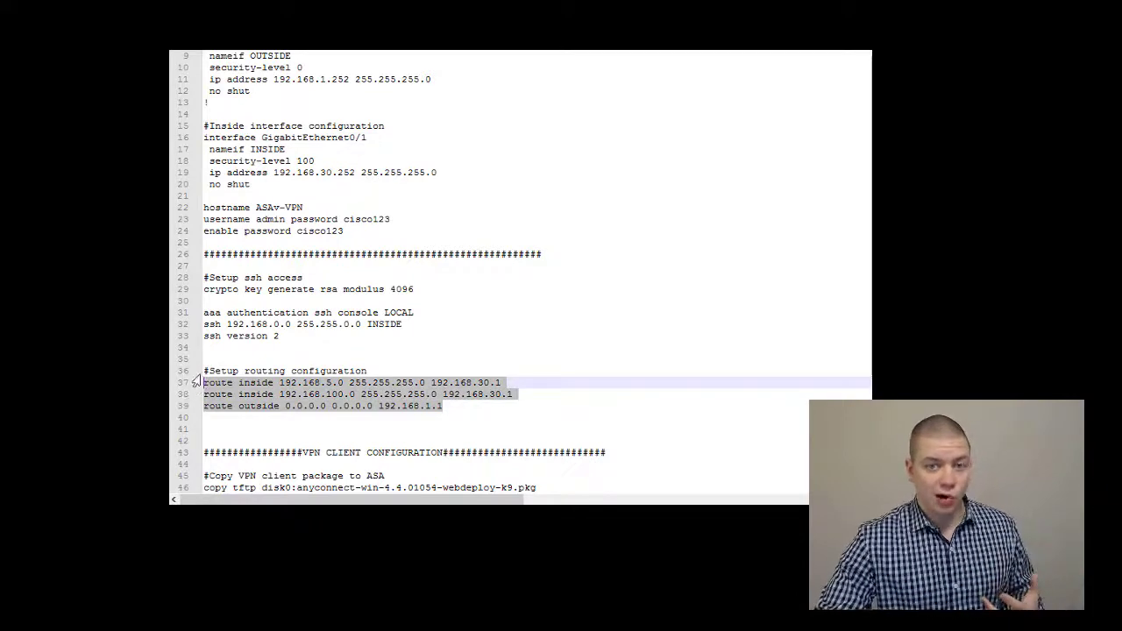
Run show ip address on the ASA to list OUTSIDE 192.168.1.252 and INSIDE 192.168.30.252
key("alt+Tab")
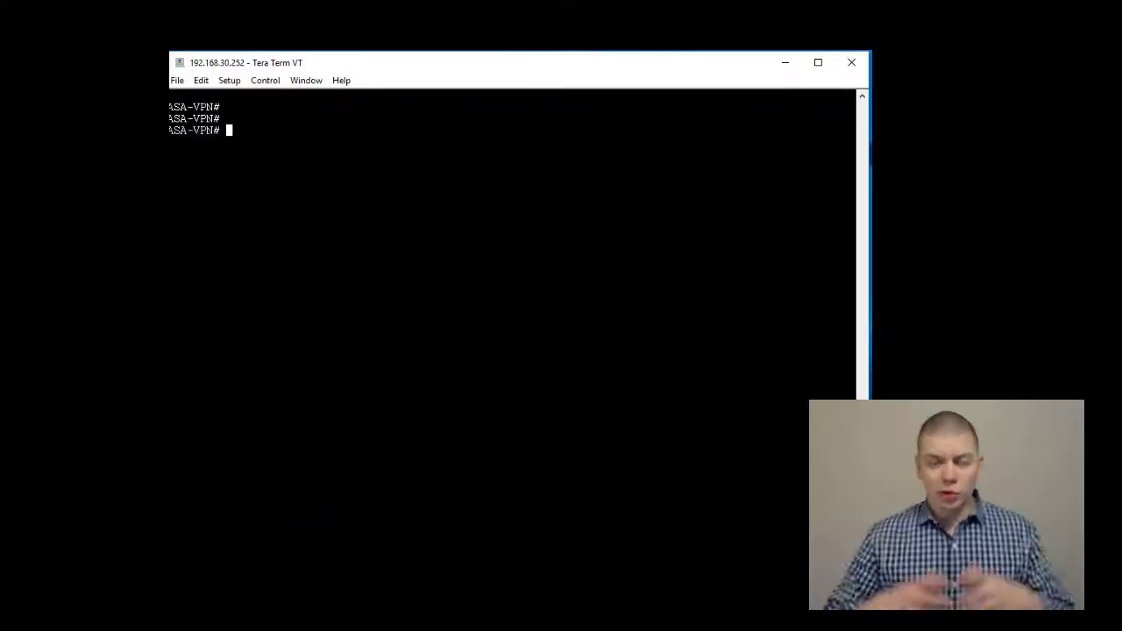
type("show ip add")
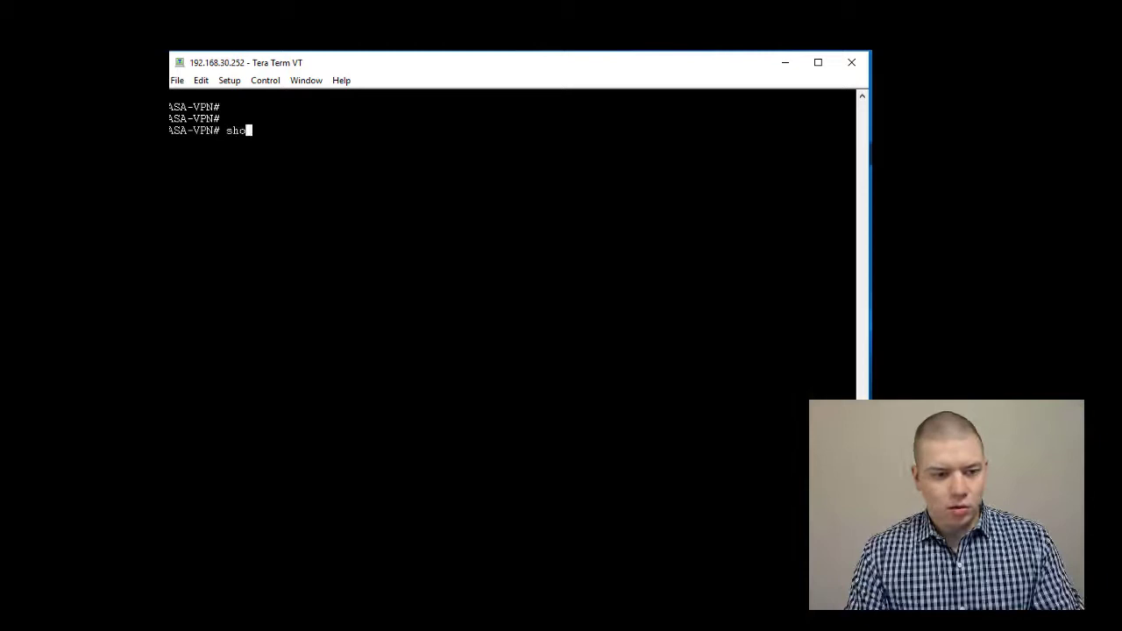
key("Tab")
key("Return")
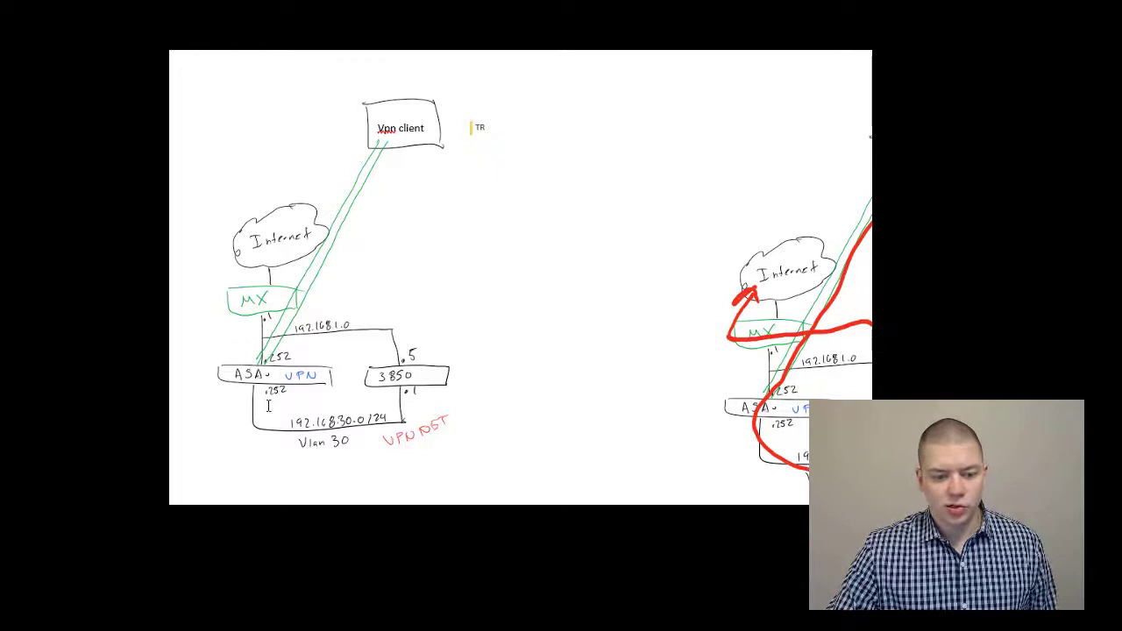
Bring the ASA config file back up
key("alt+Tab")
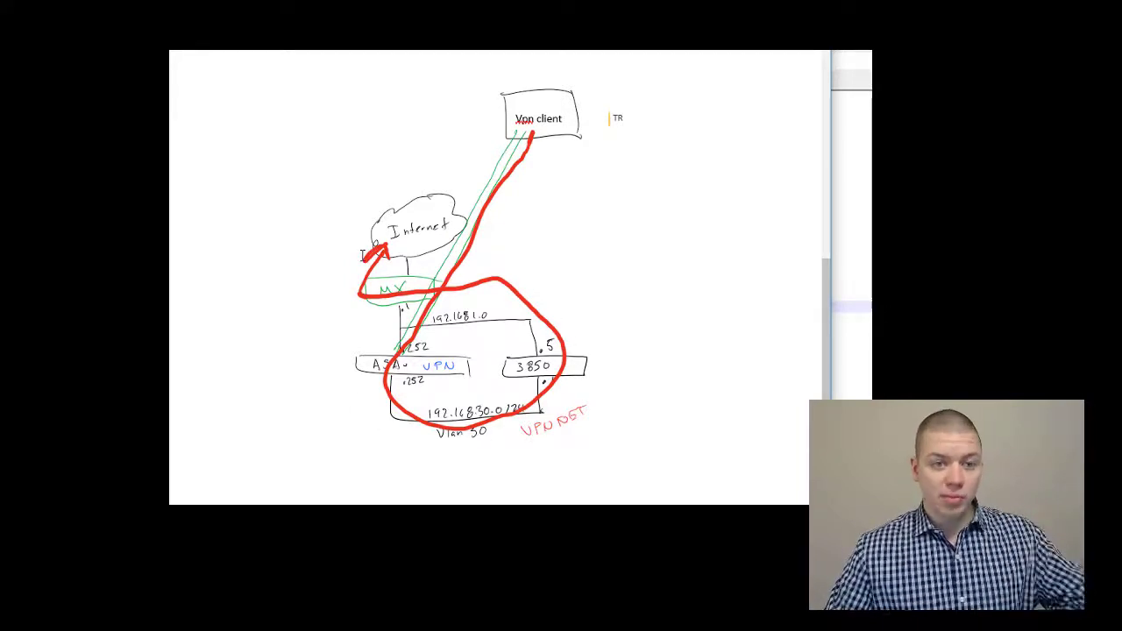
On line 49, highlight next hop 192.168.30.1 and 'tunneled', then select the whole route line
key("alt+Tab")
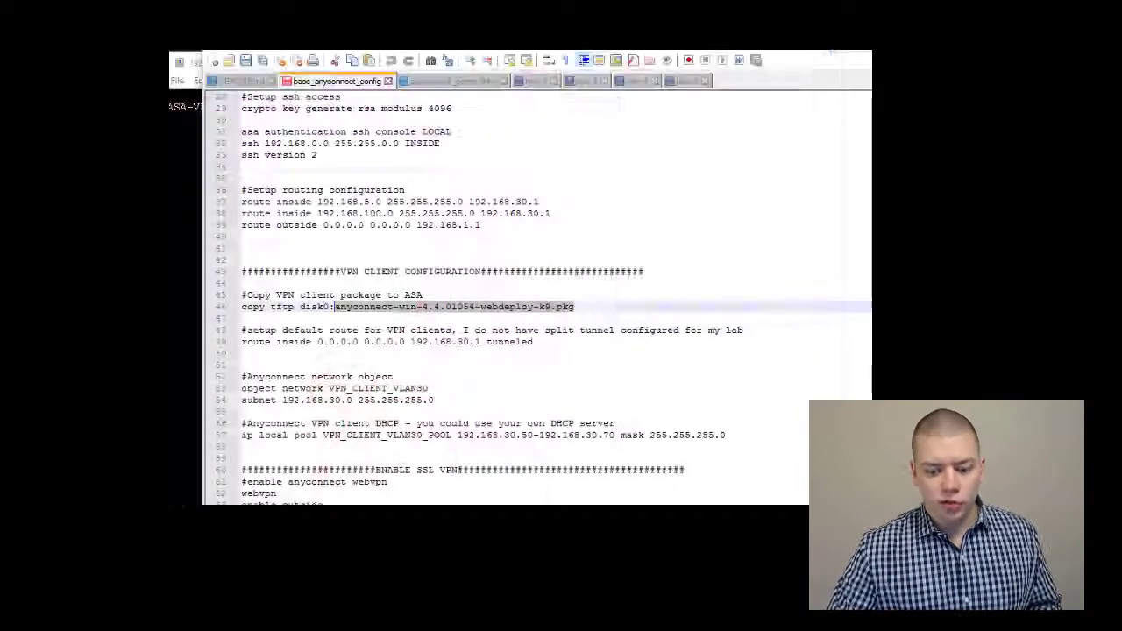
left_click(497, 322)
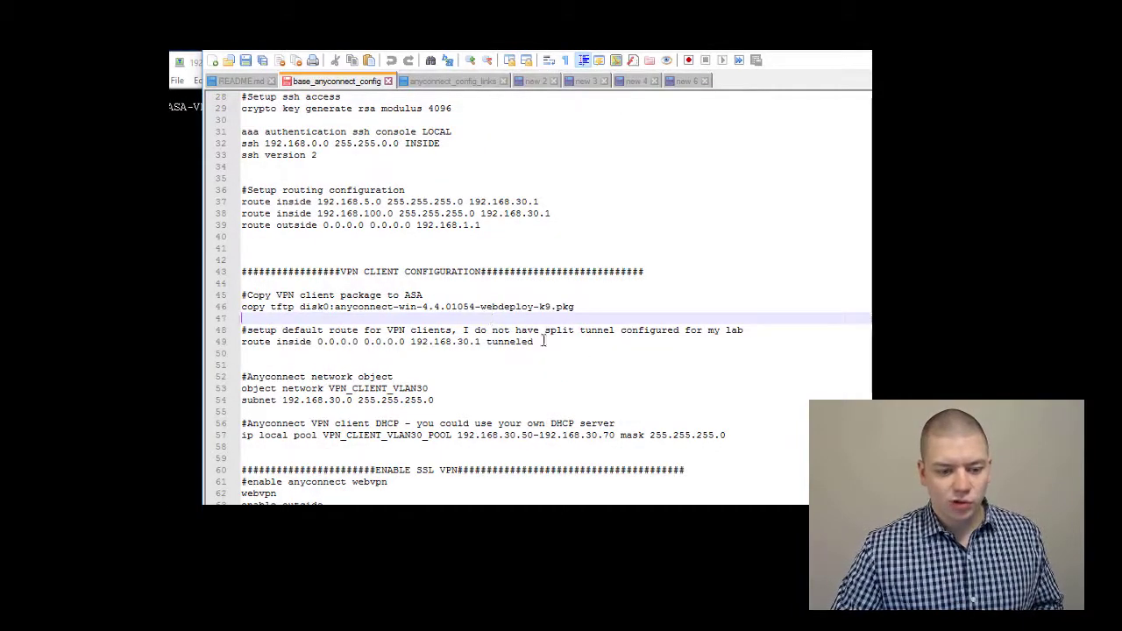
left_click_drag(537, 342, 238, 346)
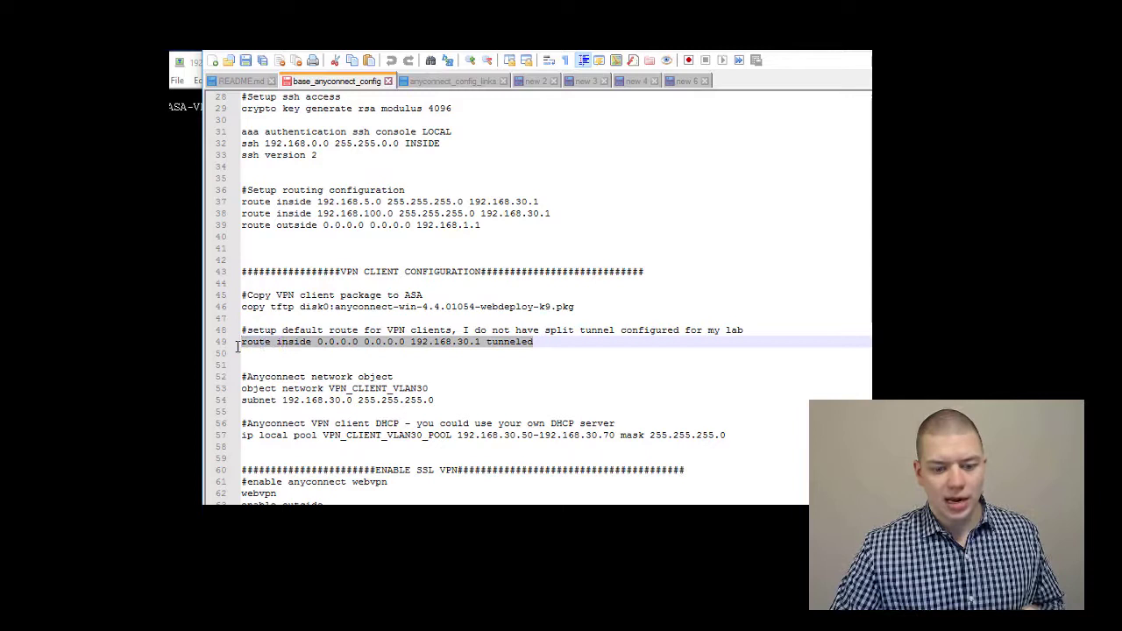
left_click(430, 344)
left_click_drag(481, 342, 408, 340)
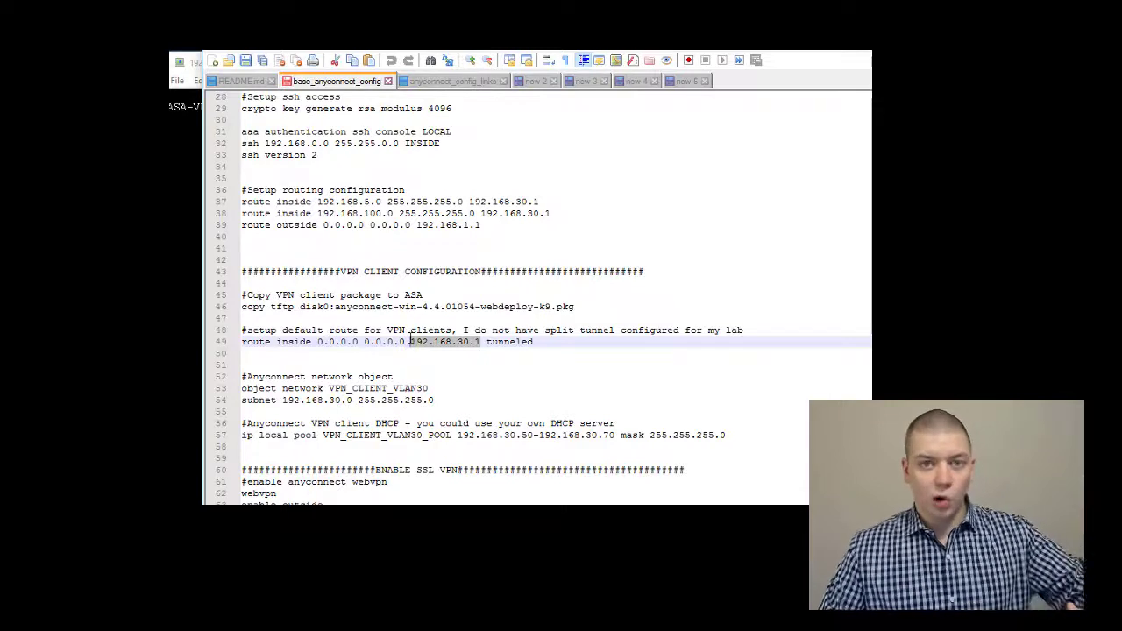
left_click_drag(536, 342, 482, 346)
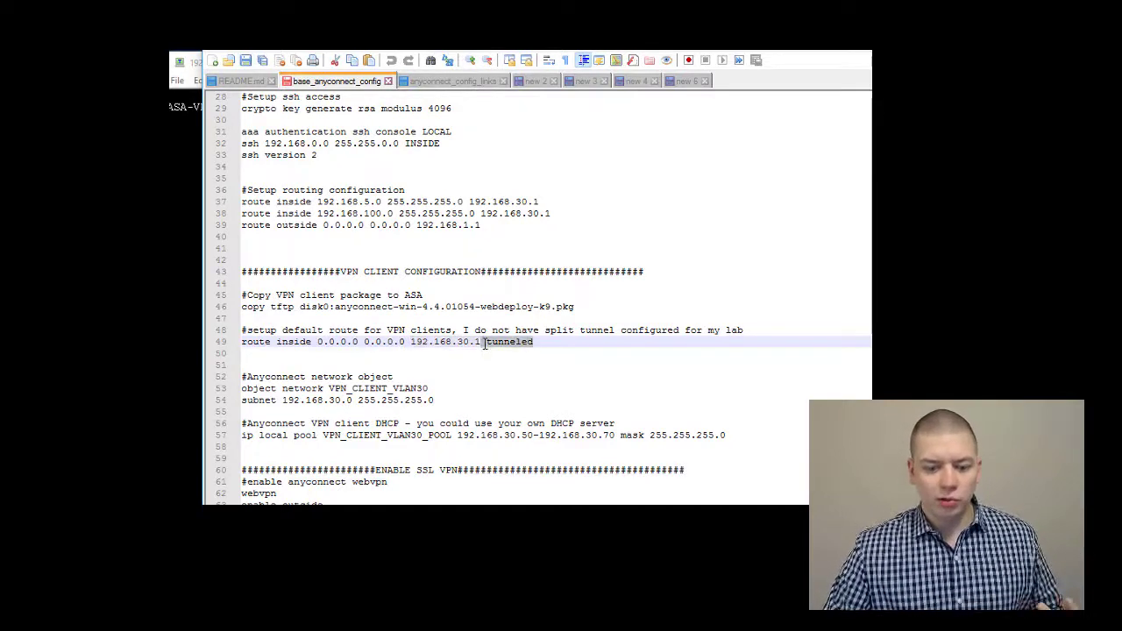
double_click(485, 342)
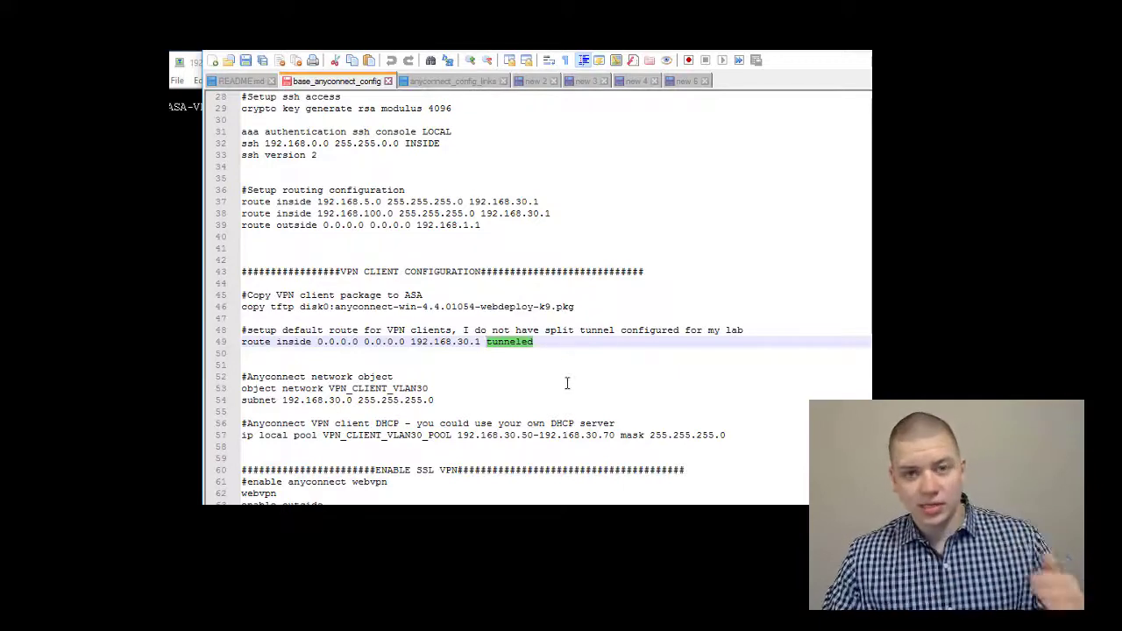
left_click_drag(549, 346, 227, 343)
Enter config t on the ASA and apply route inside 0.0.0.0 0.0.0.0 192.168.30.1 tunneled
key("alt+Tab")
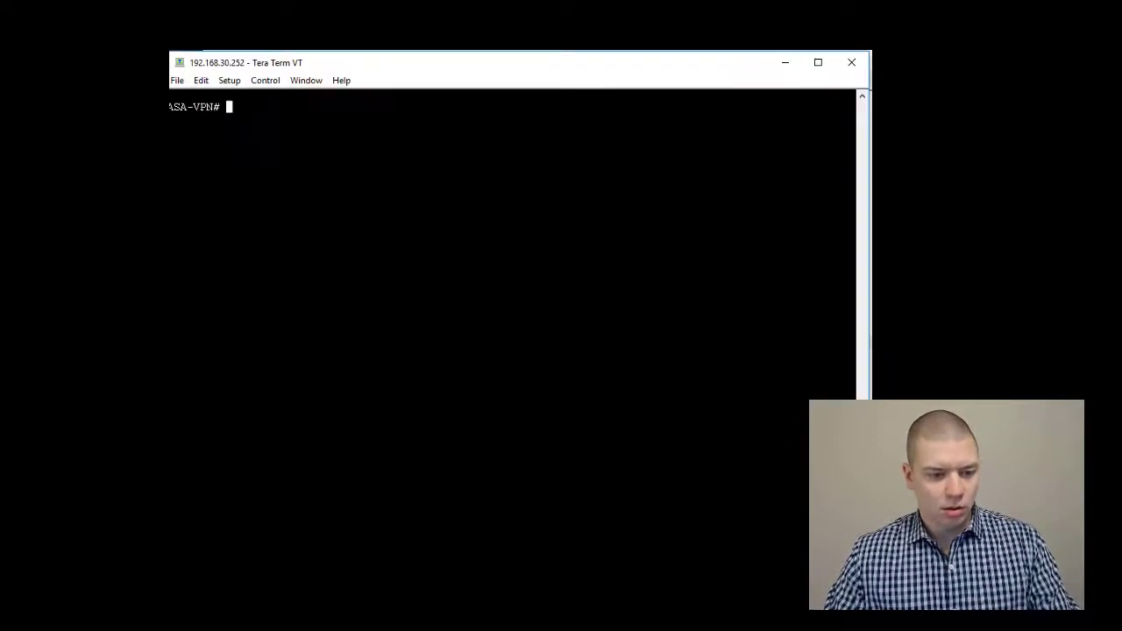
type("cpo")
key("BackSpace")
key("BackSpace")
key("BackSpace")
type("config t")
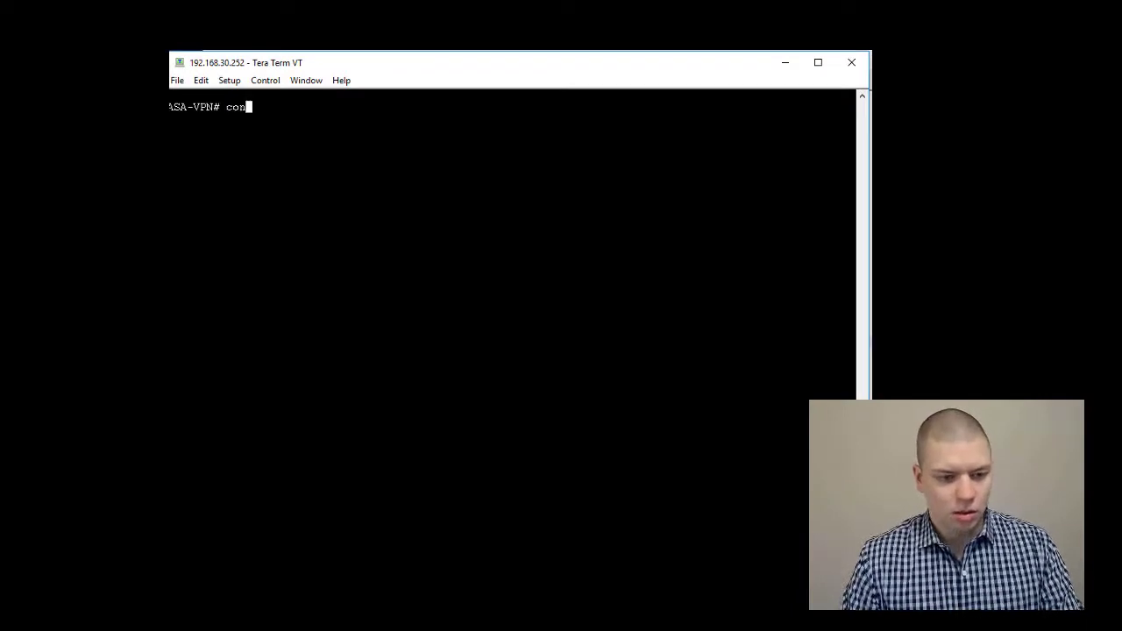
key("Return")
key("alt+v")
key("Return")
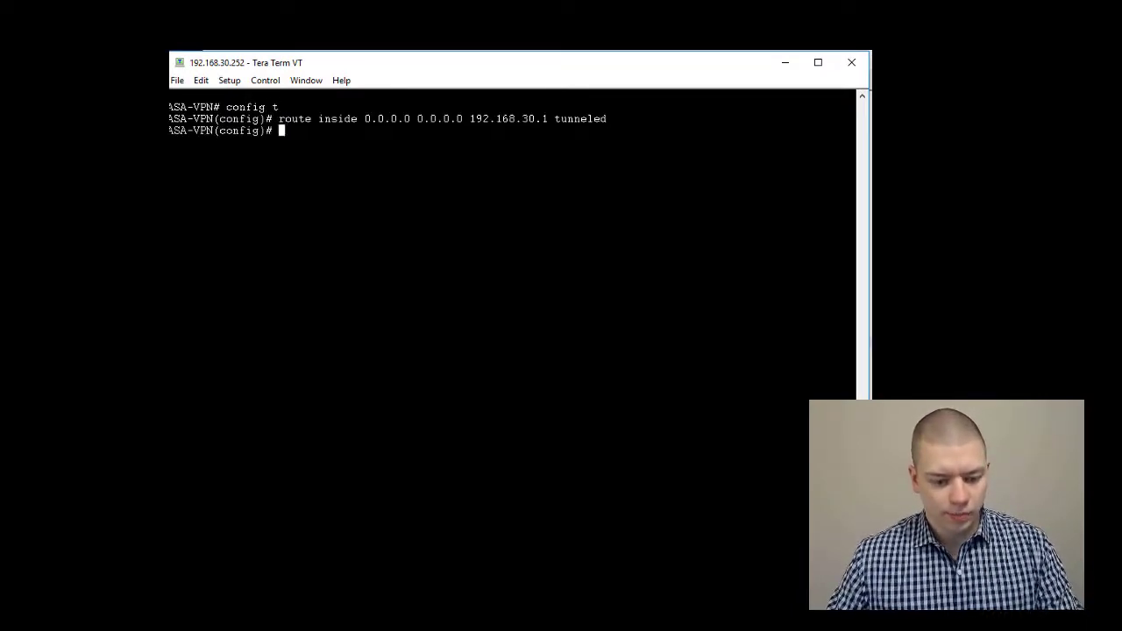
key("alt+Tab")
scroll(379, 452, "down", 2)
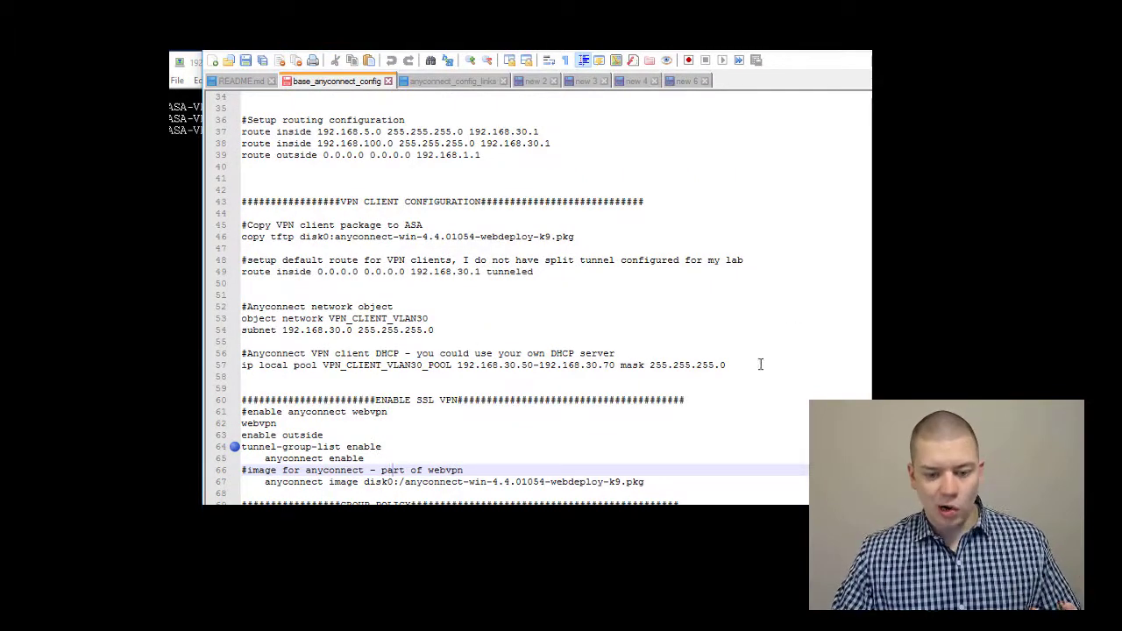
Paste the VPN_CLIENT_VLAN30 network object and address pool lines 52–57 into the ASA
left_click_drag(761, 364, 241, 307)
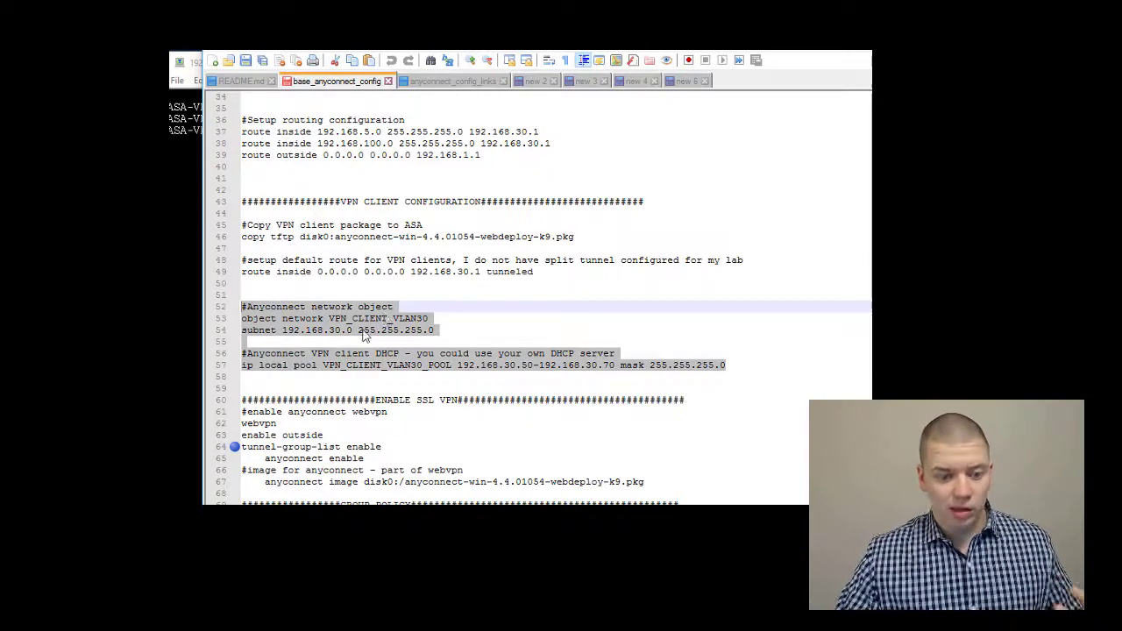
right_click(341, 315)
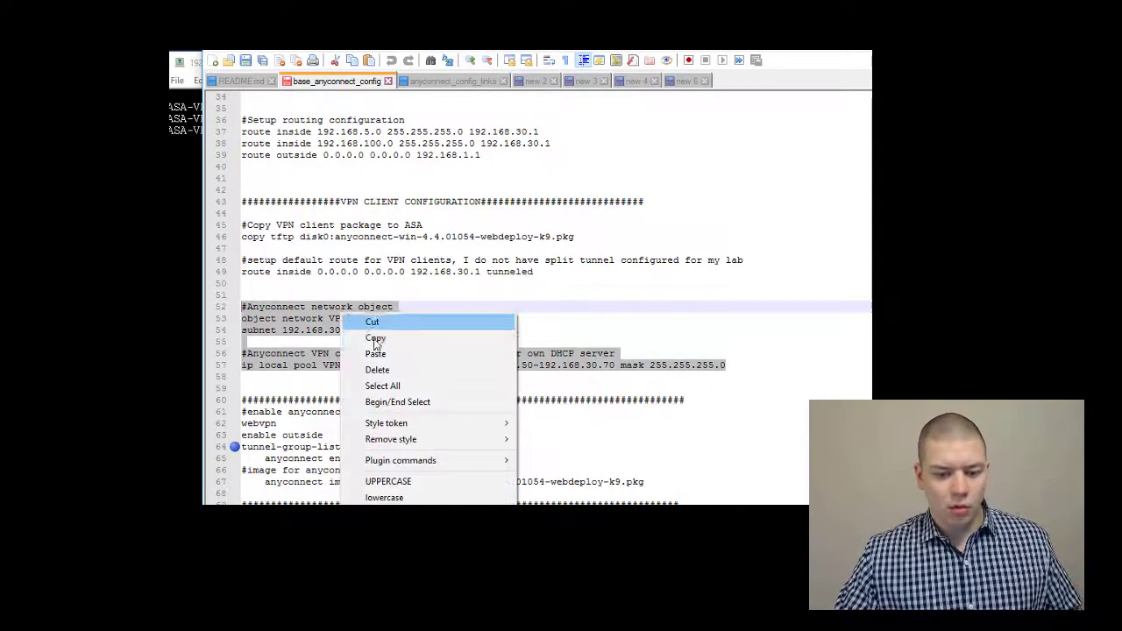
left_click(374, 339)
key("alt+Tab")
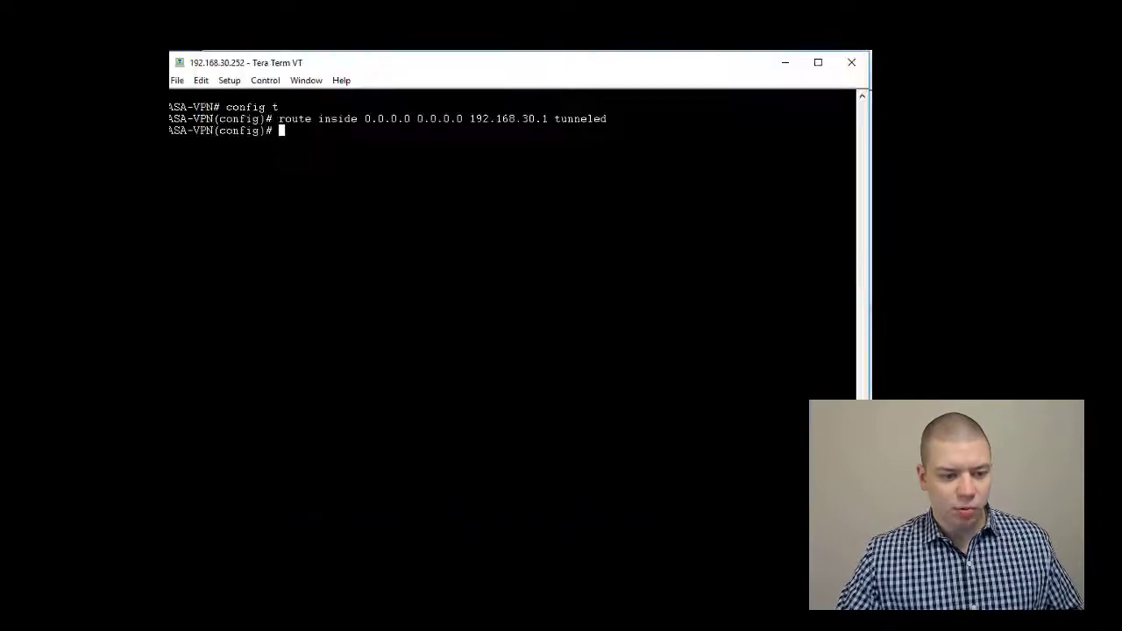
right_click(228, 213)
key("Return")
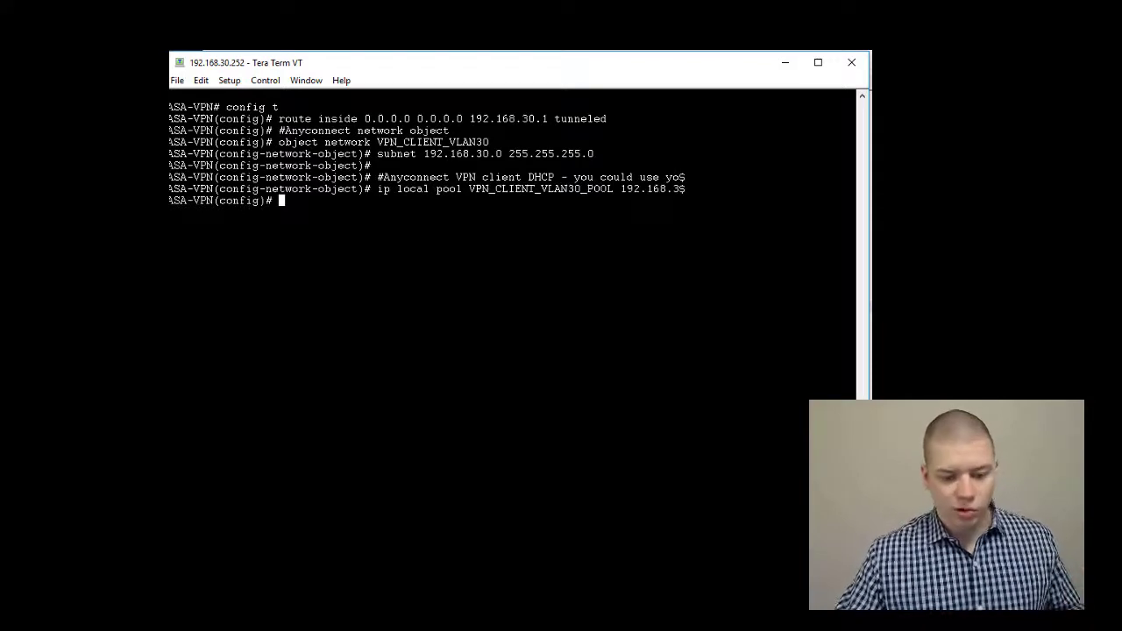
Paste the ENABLE SSL VPN block, lines 60–67, into the ASA session
key("alt+Tab")
scroll(489, 395, "down", 4)
left_click(475, 377)
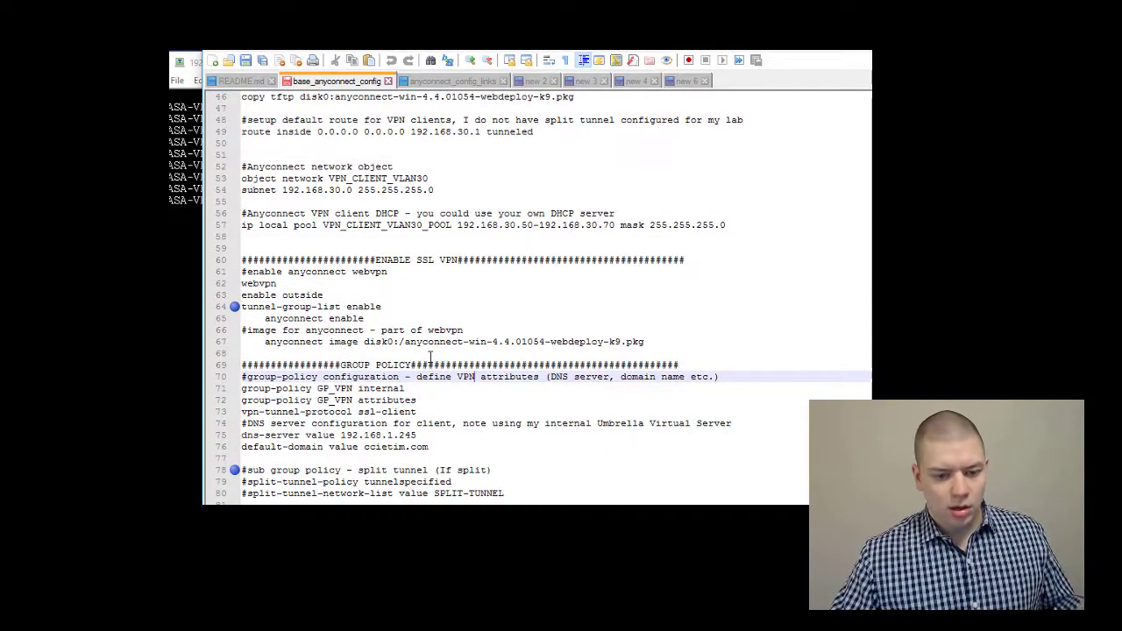
left_click_drag(667, 341, 229, 266)
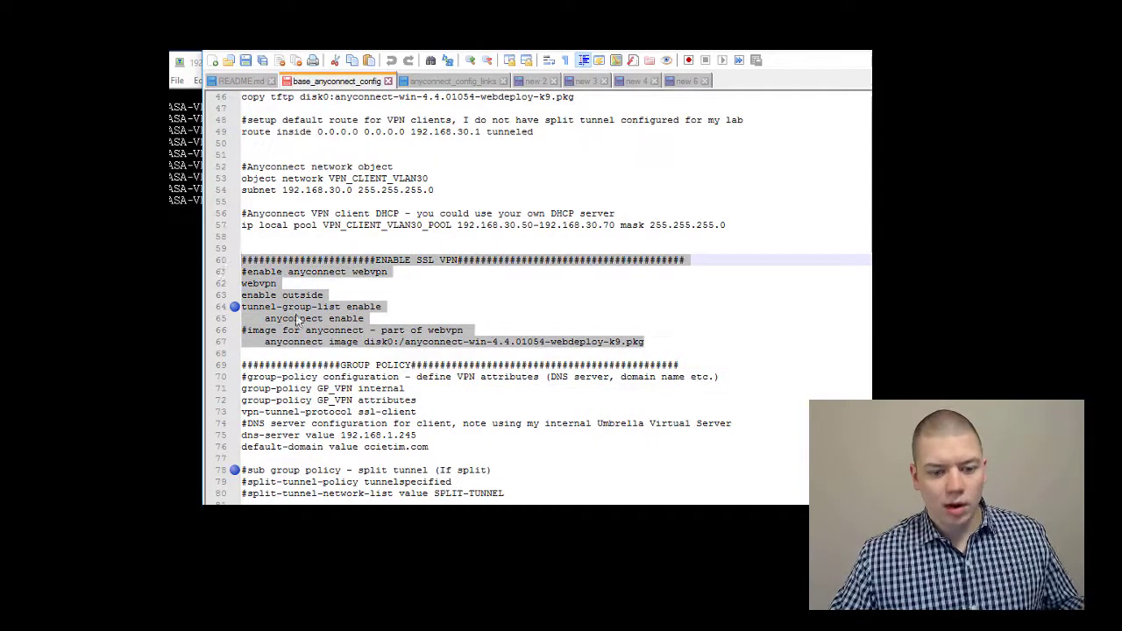
right_click(367, 328)
left_click(403, 352)
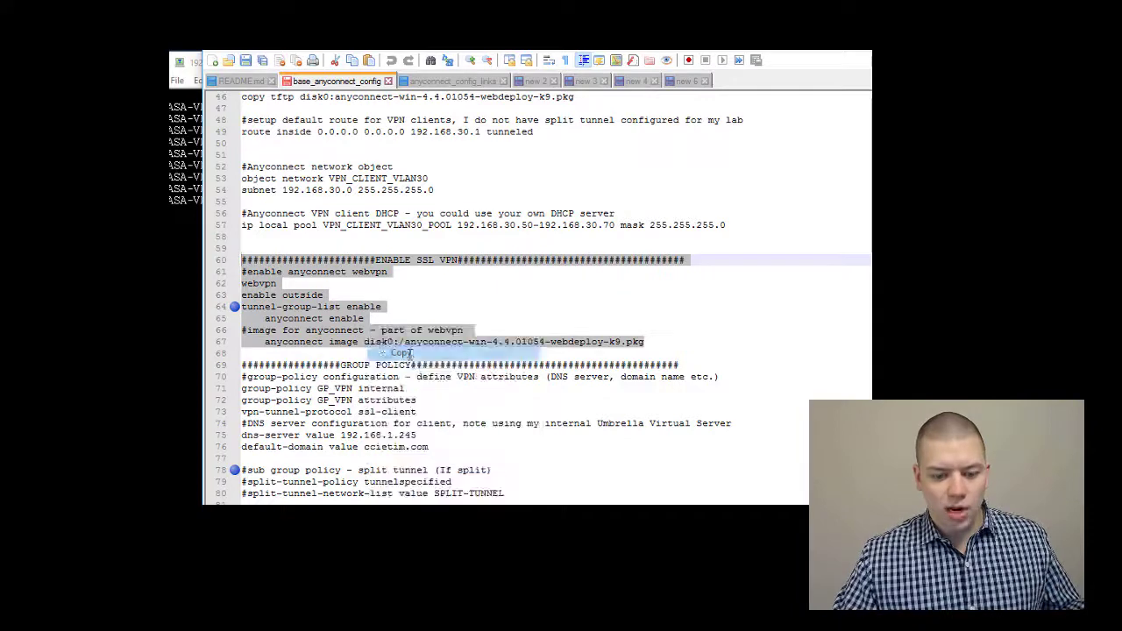
key("alt+Tab")
right_click(247, 251)
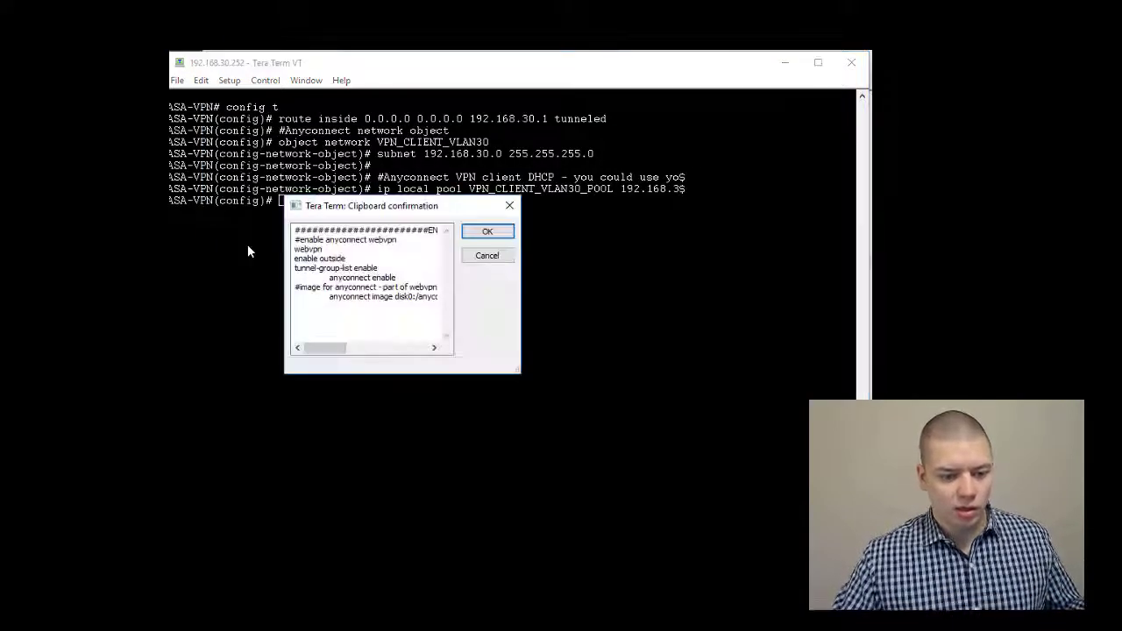
key("Return")
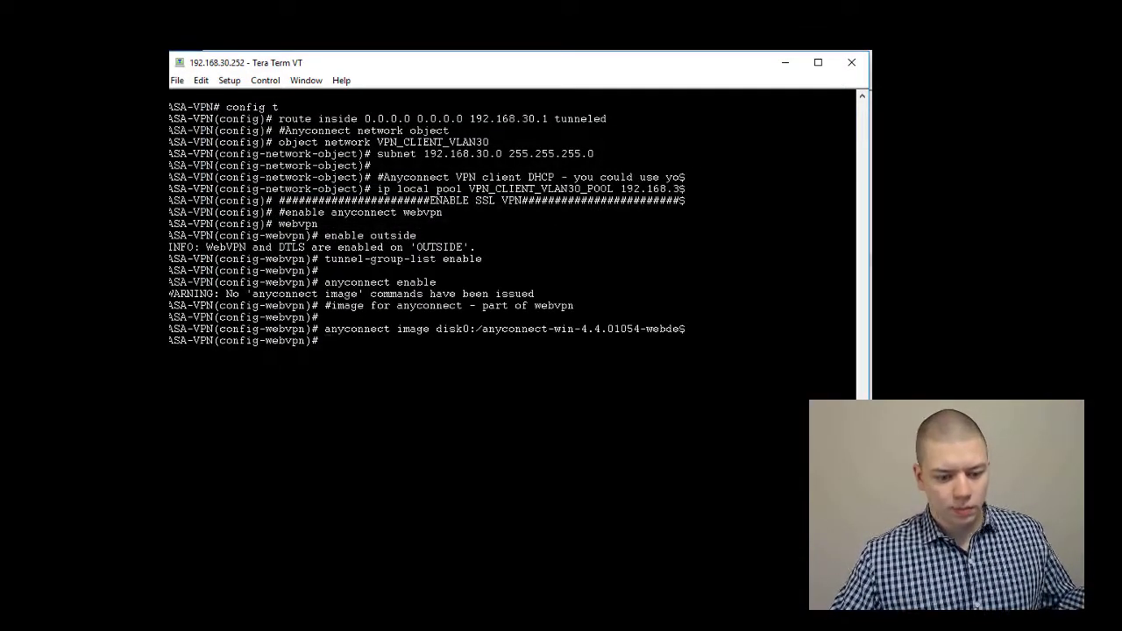
key("alt+Tab")
left_click_drag(473, 446, 242, 365)
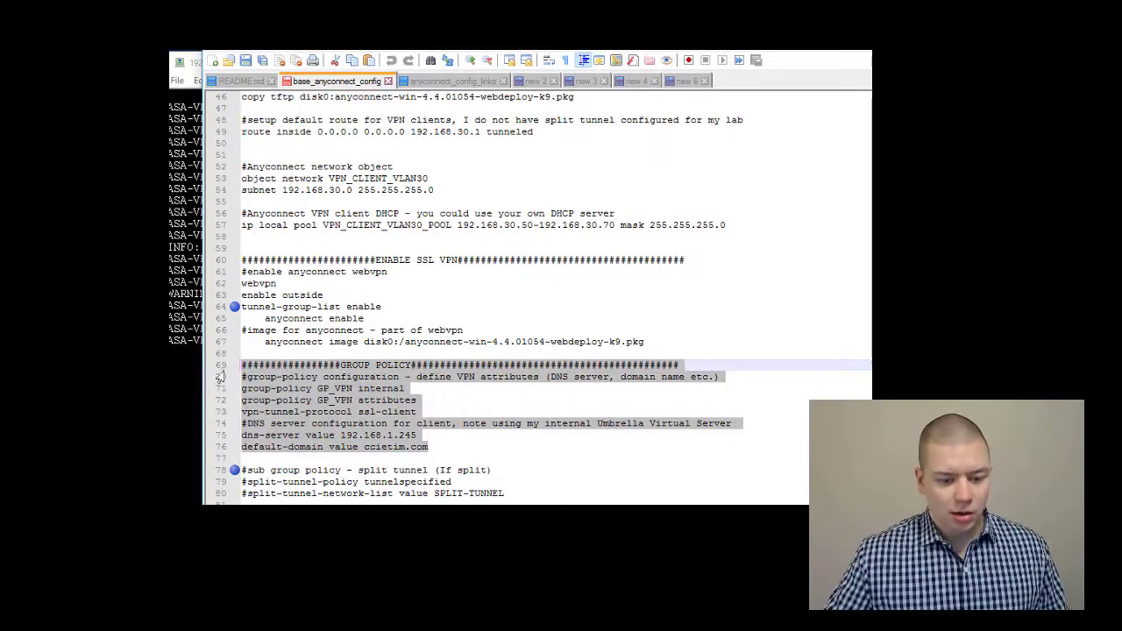
Paste GROUP POLICY lines 69–76 into the ASA, creating GP_VPN with DNS 192.168.1.245
right_click(262, 391)
left_click(318, 107)
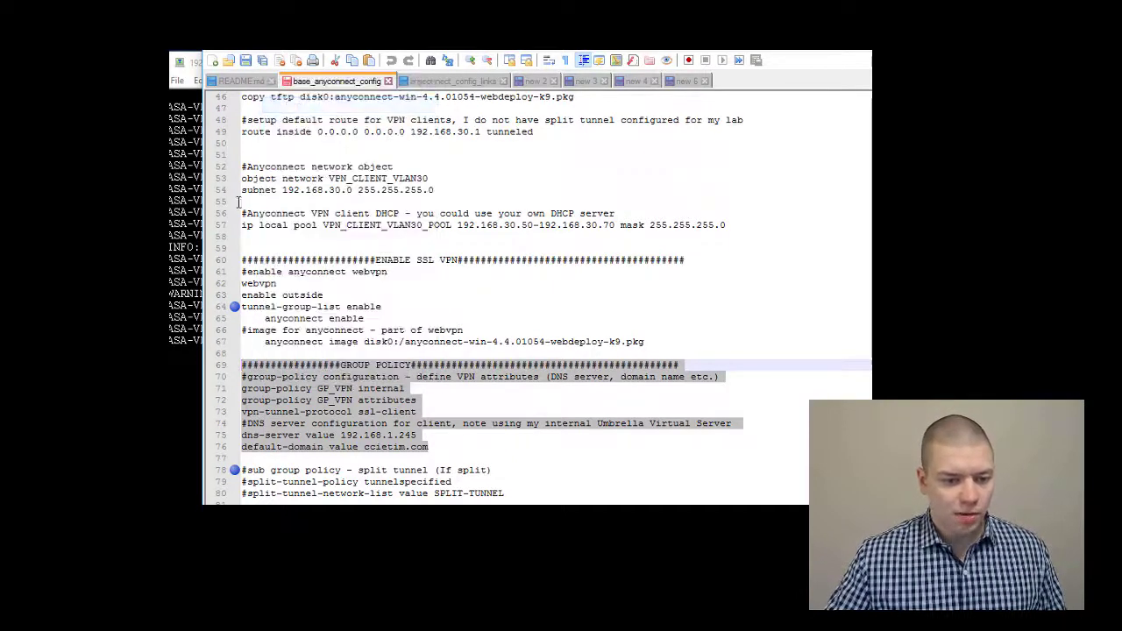
key("alt+Tab")
key("alt+v")
key("Return")
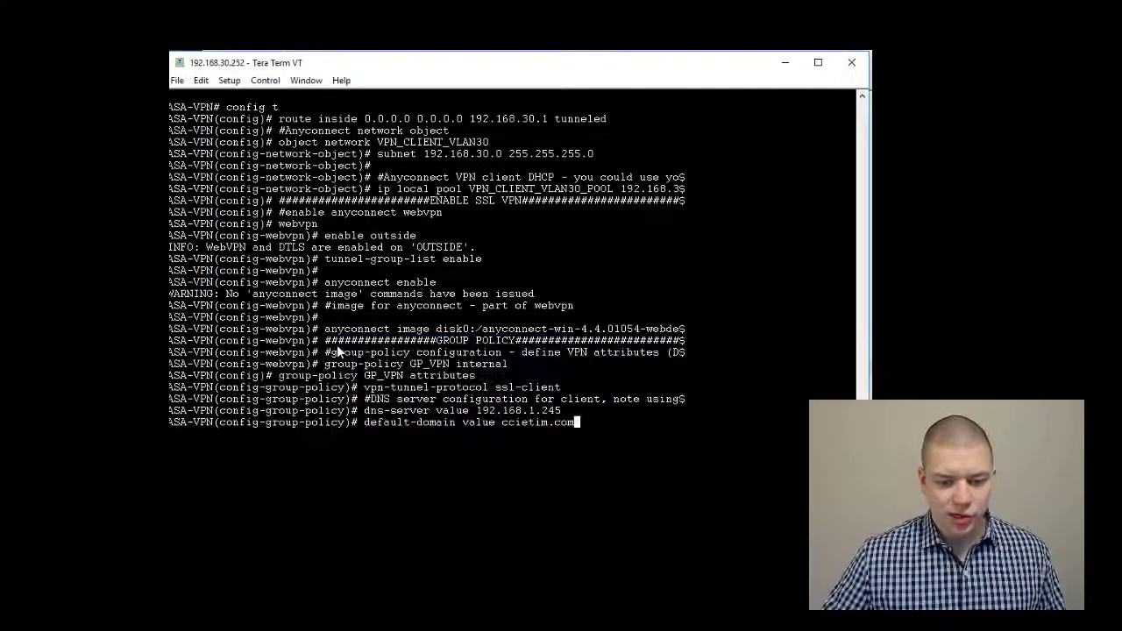
key("alt+Tab")
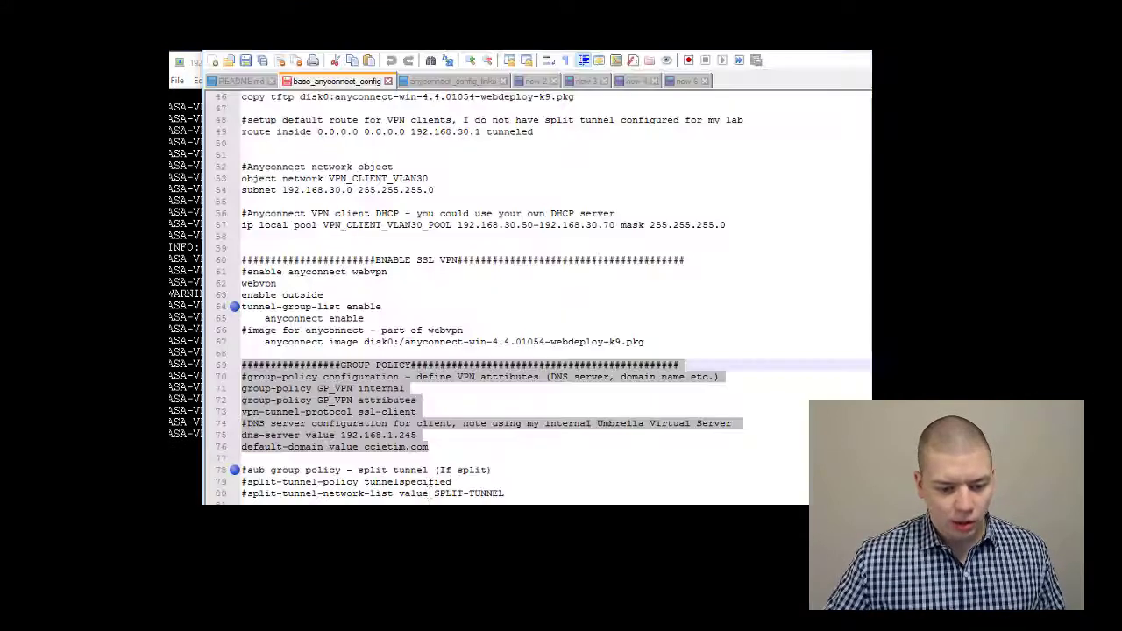
Select and copy the TUNNEL GROUP lines 85–96, past the split tunnel lines 77–80
scroll(434, 488, "down", 2)
left_click(436, 481)
left_click_drag(530, 424, 244, 389)
scroll(359, 408, "down", 5)
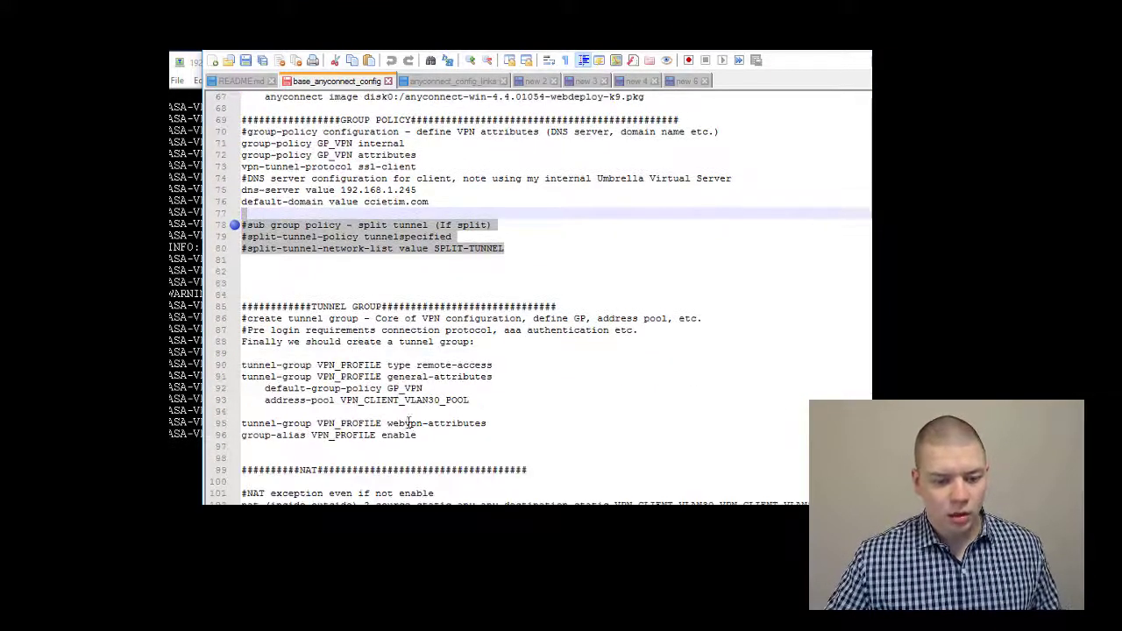
left_click_drag(419, 436, 226, 305)
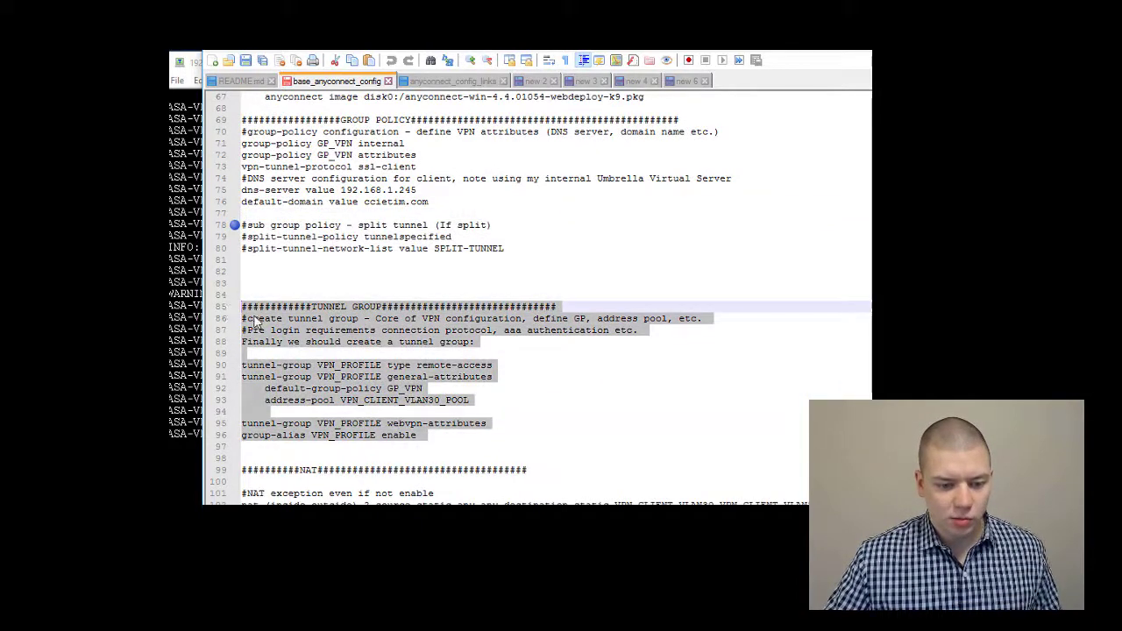
right_click(252, 315)
left_click(393, 346)
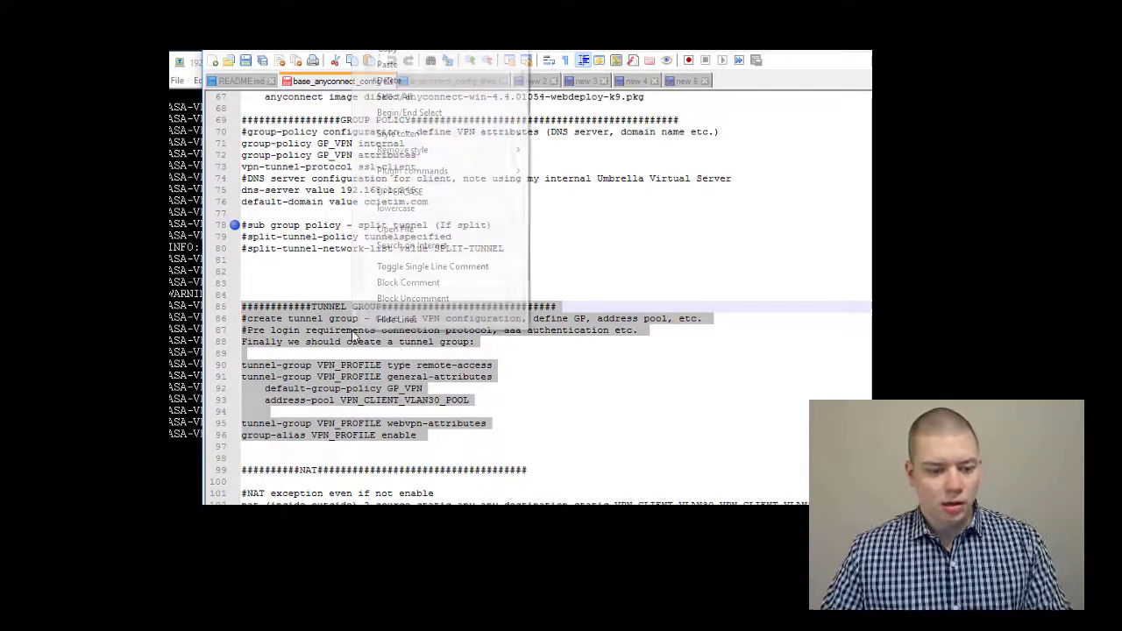
Paste the VPN_PROFILE tunnel group commands into the ASA session
right_click(352, 332)
left_click(383, 53)
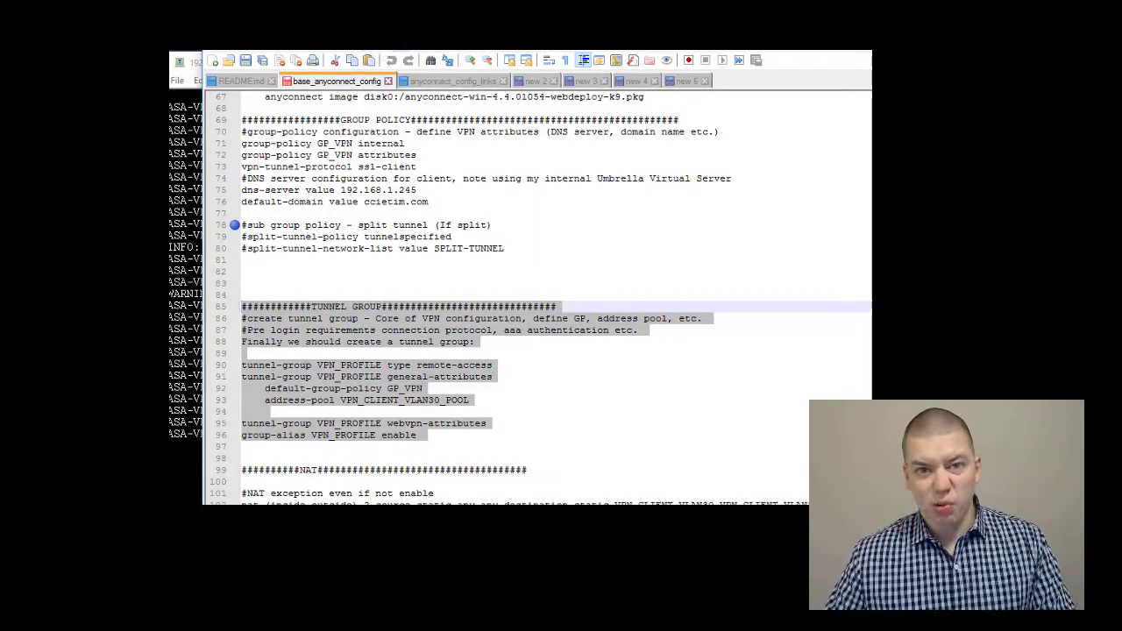
key("alt+Tab")
key("alt+v")
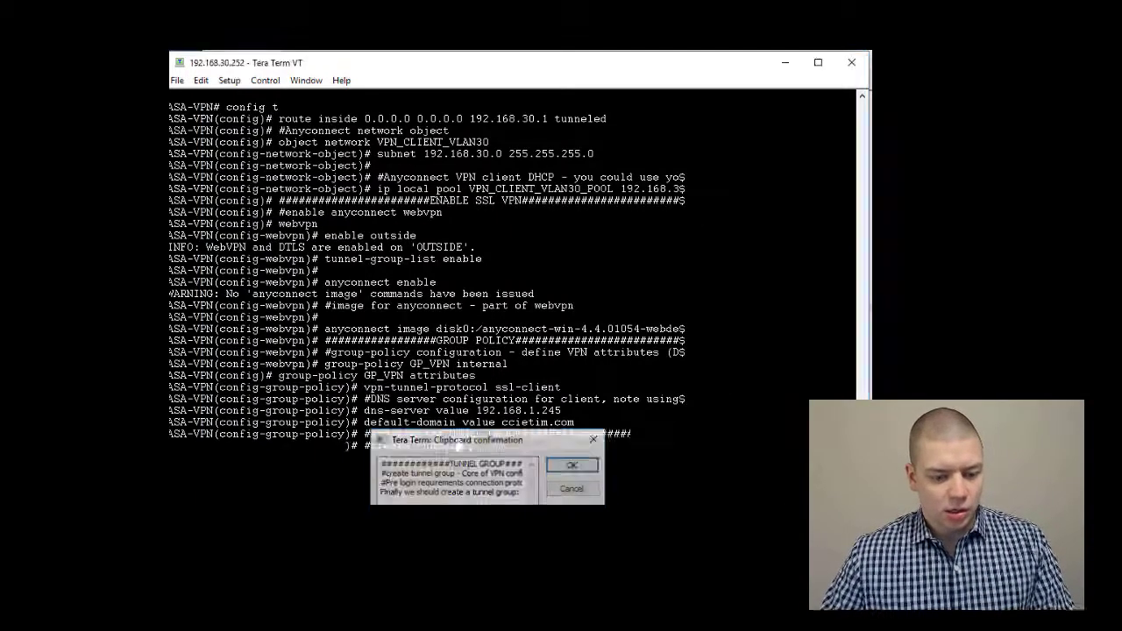
key("Return")
key("alt+Tab")
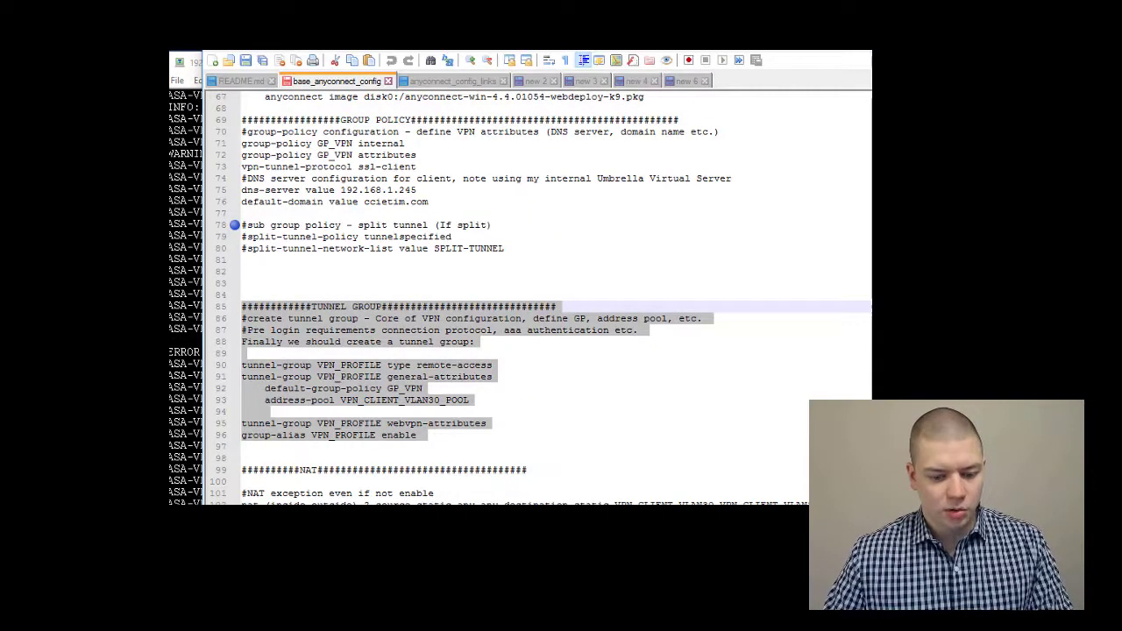
scroll(414, 503, "down", 2)
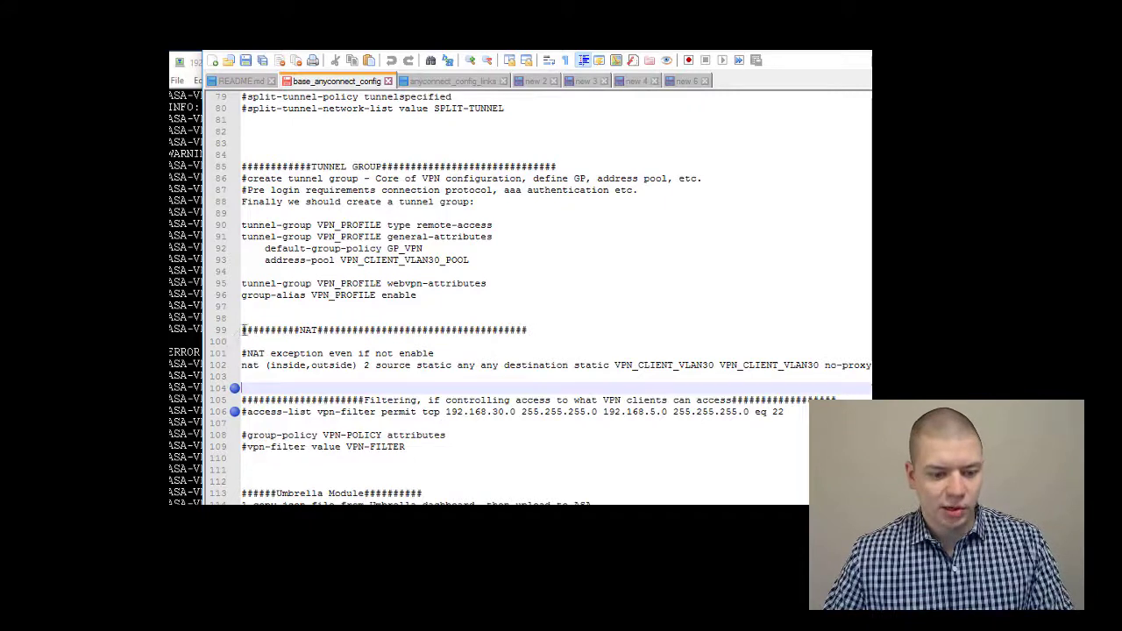
Paste NAT lines 99–102 into the ASA, exempting VPN_CLIENT_VLAN30 with no-proxy
left_click_drag(244, 329, 755, 372)
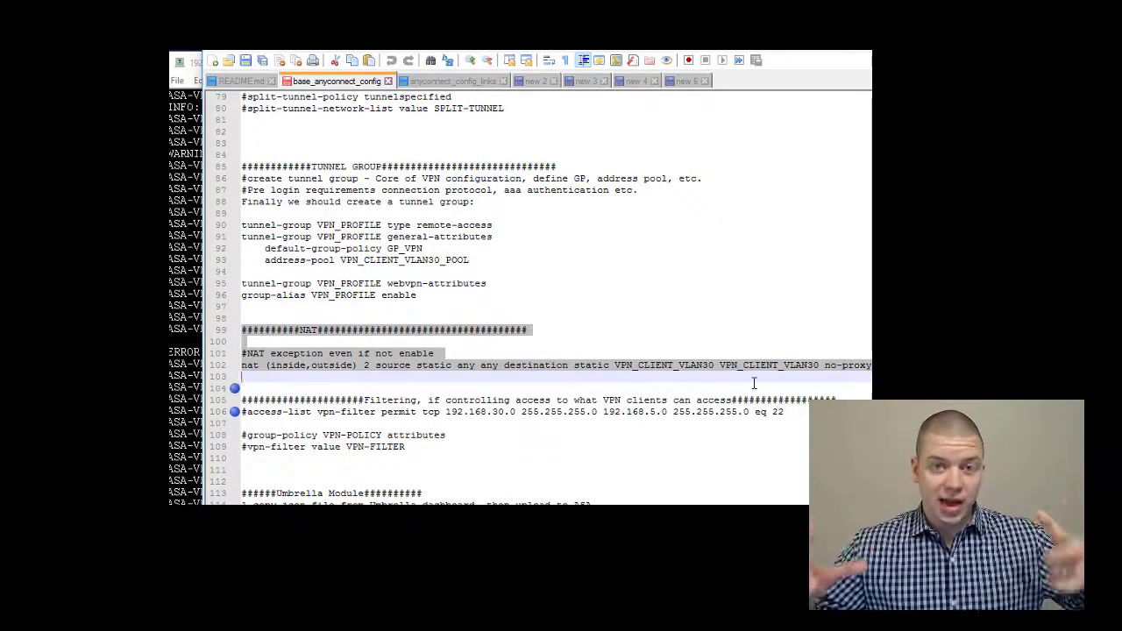
right_click(420, 353)
left_click(482, 70)
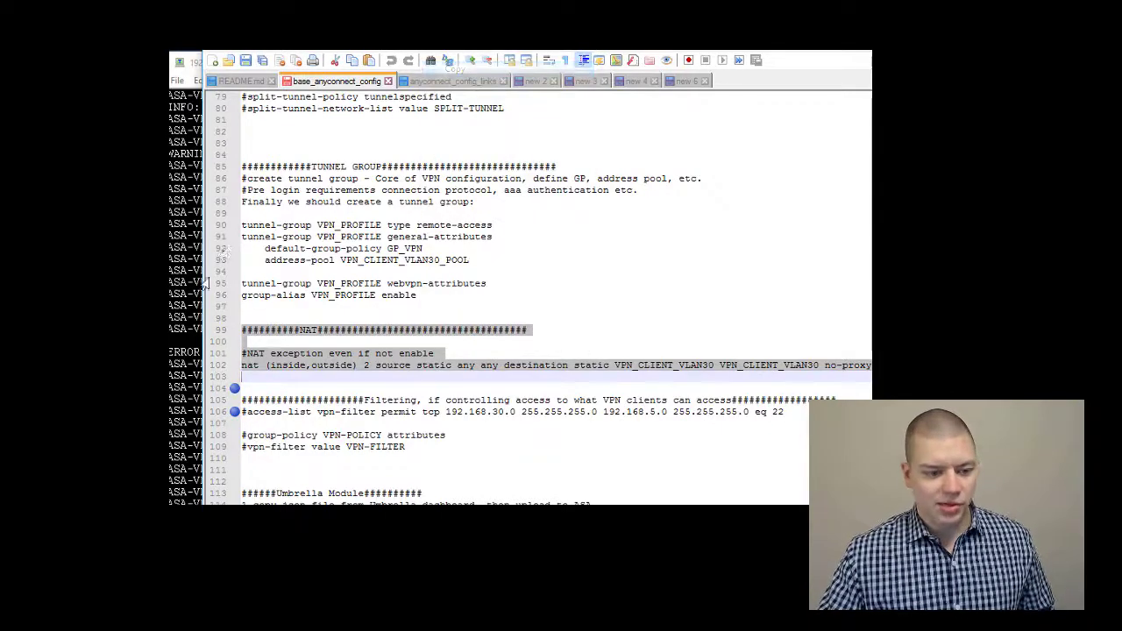
left_click(199, 280)
right_click(478, 399)
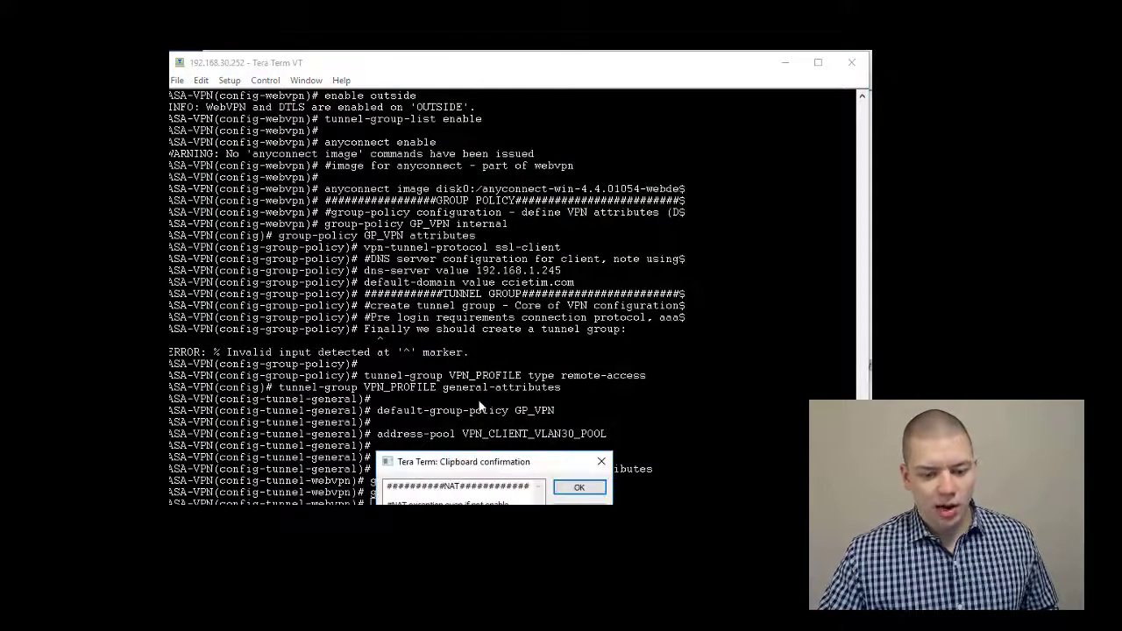
key("Return")
key("Return")
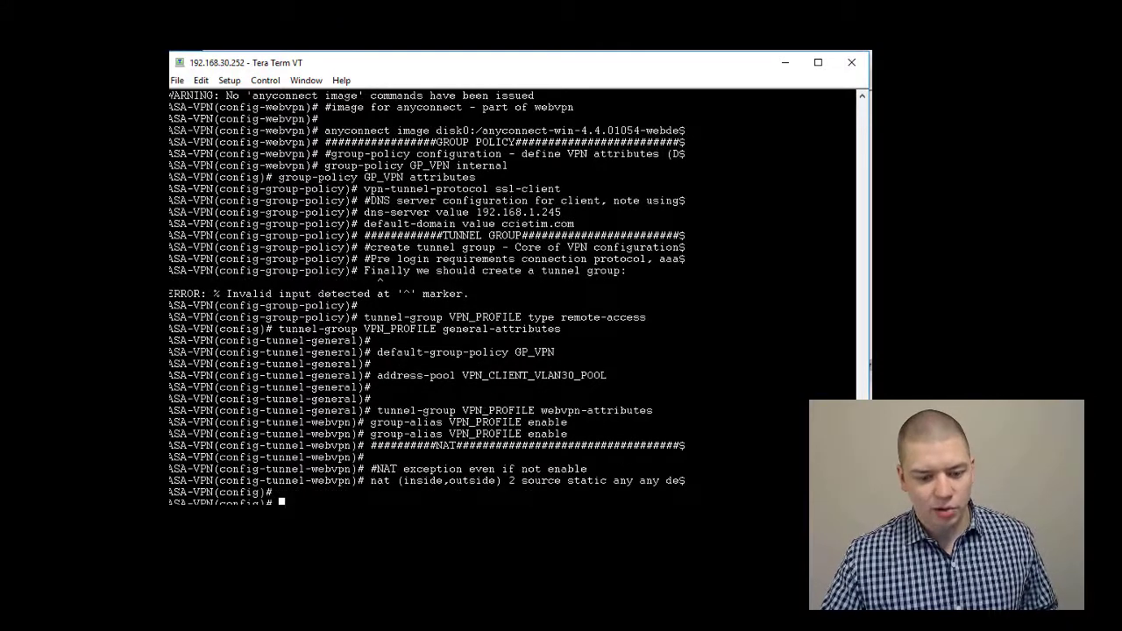
key("alt+Tab")
Highlight the optional filtering lines 105–109 and Umbrella lines 113–120 without applying them
left_click(440, 485)
scroll(438, 478, "down", 2)
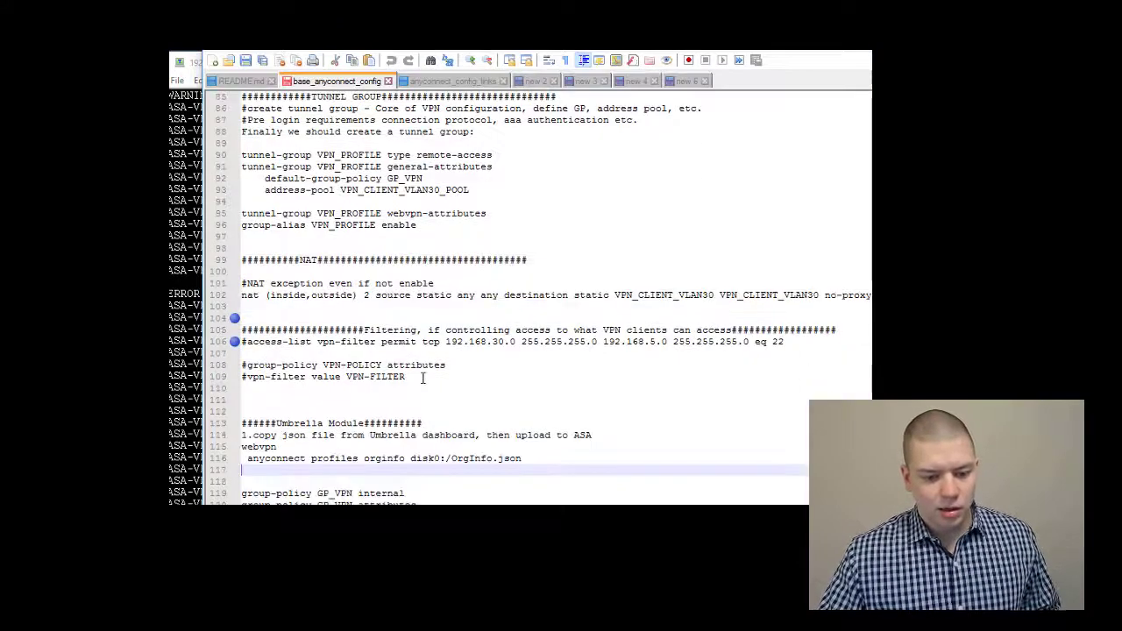
left_click_drag(428, 377, 229, 331)
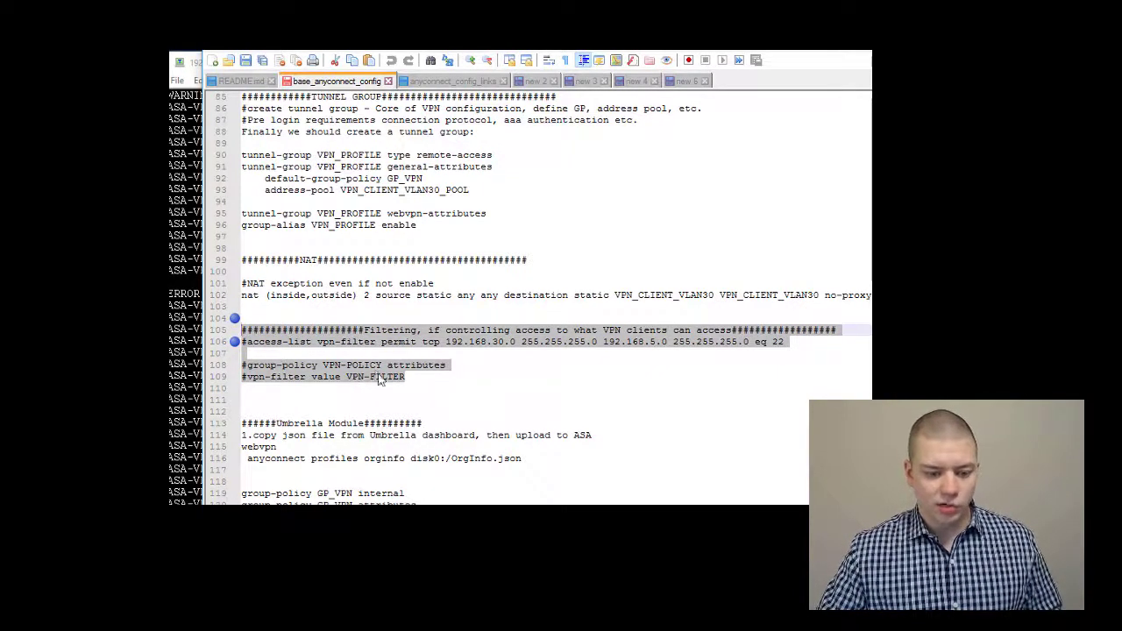
left_click(417, 400)
scroll(378, 410, "down", 1)
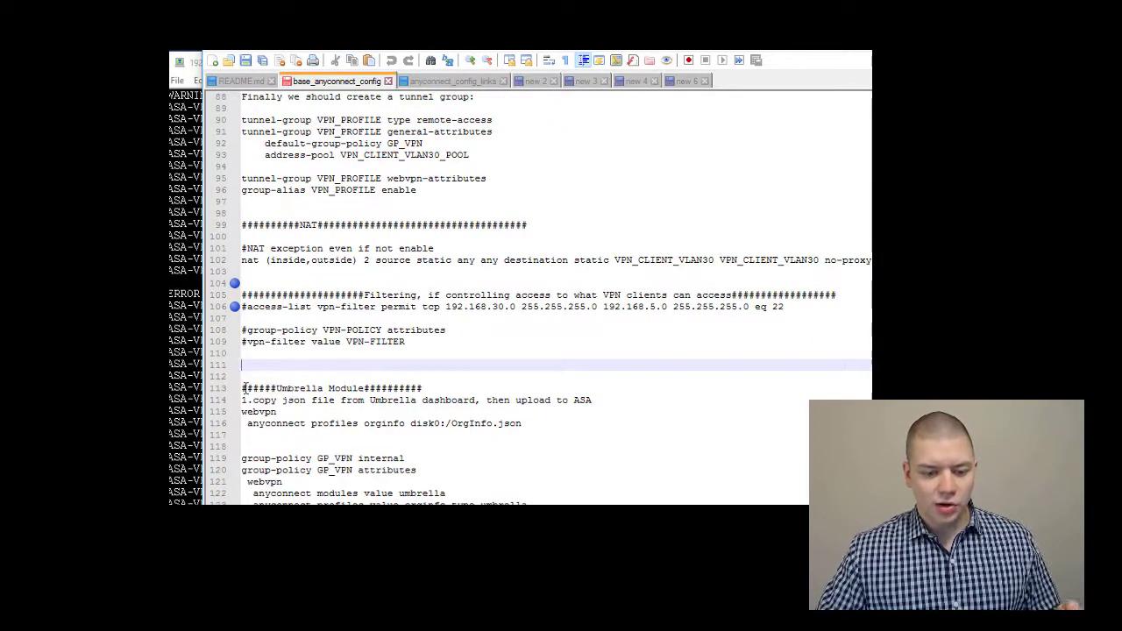
left_click_drag(243, 389, 440, 476)
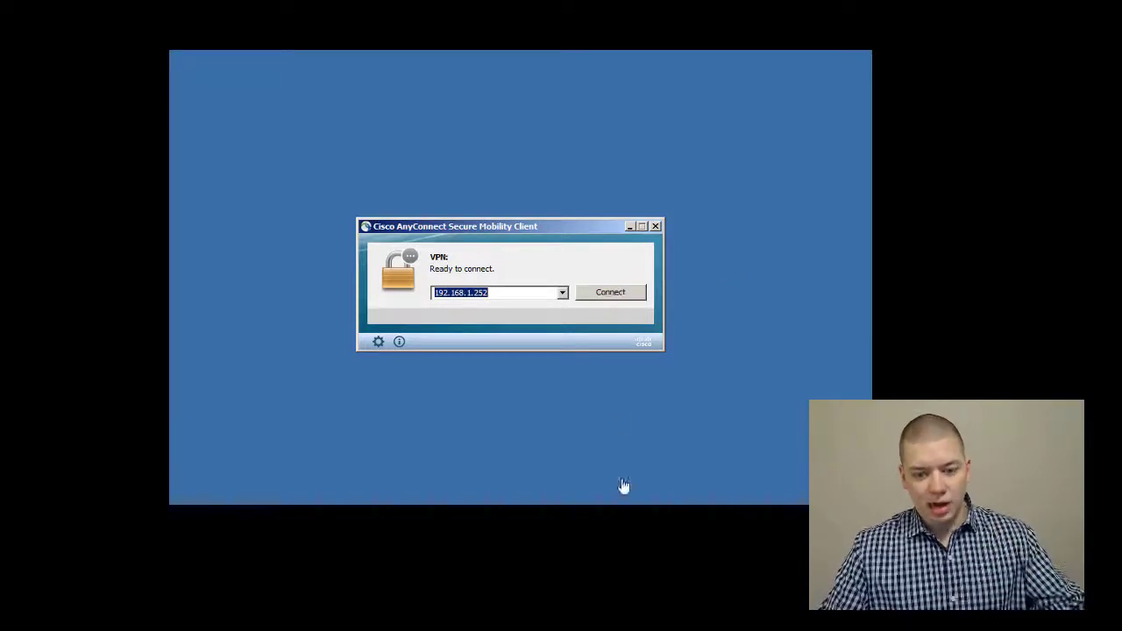
Connect AnyConnect to 192.168.1.252, accept the untrusted certificate, and submit the login password
left_click(612, 292)
left_click(564, 317)
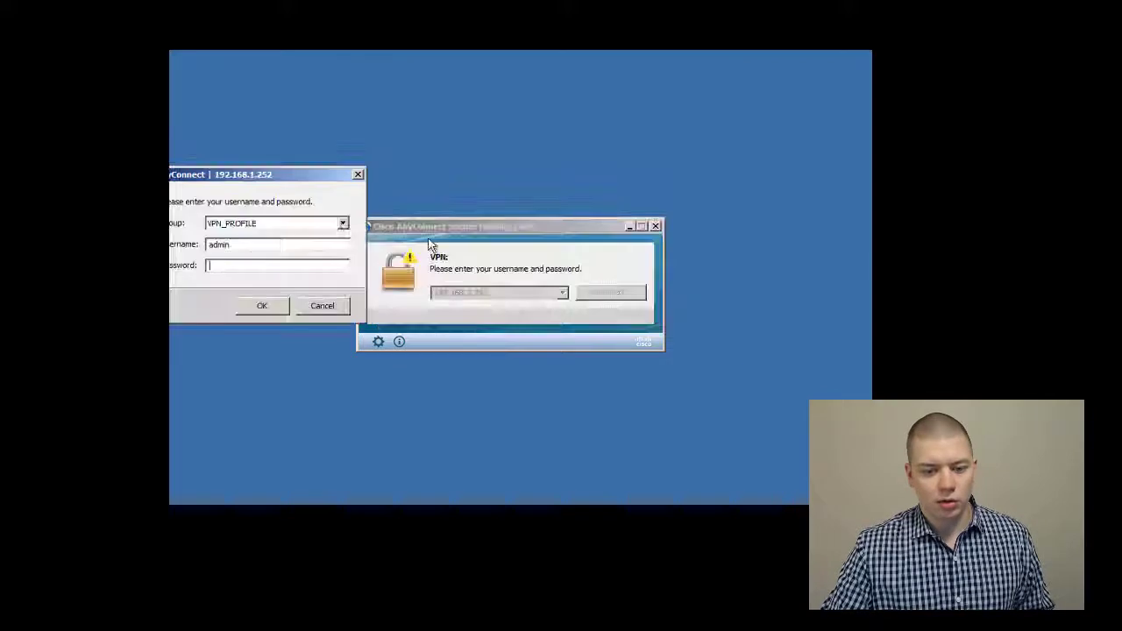
left_click_drag(271, 172, 611, 172)
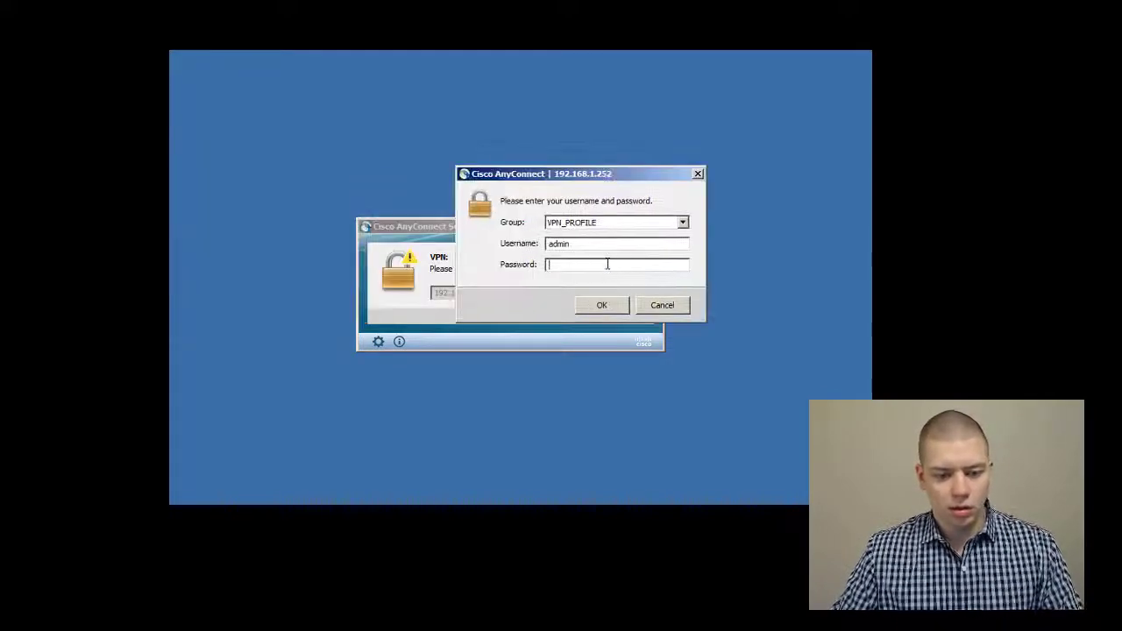
type("cisco123")
key("Return")
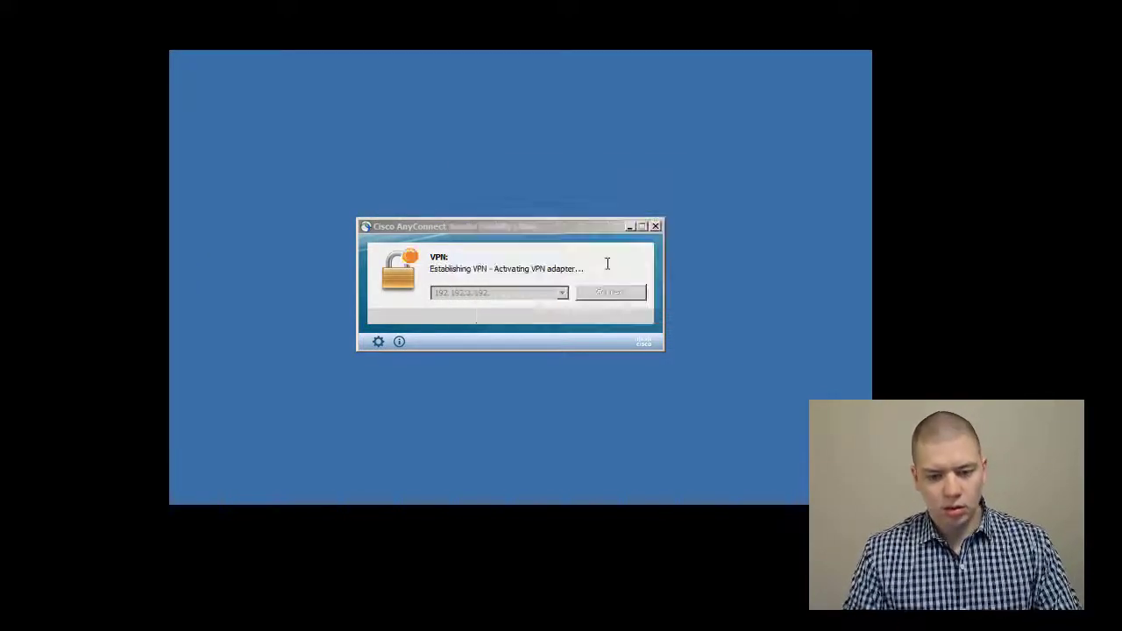